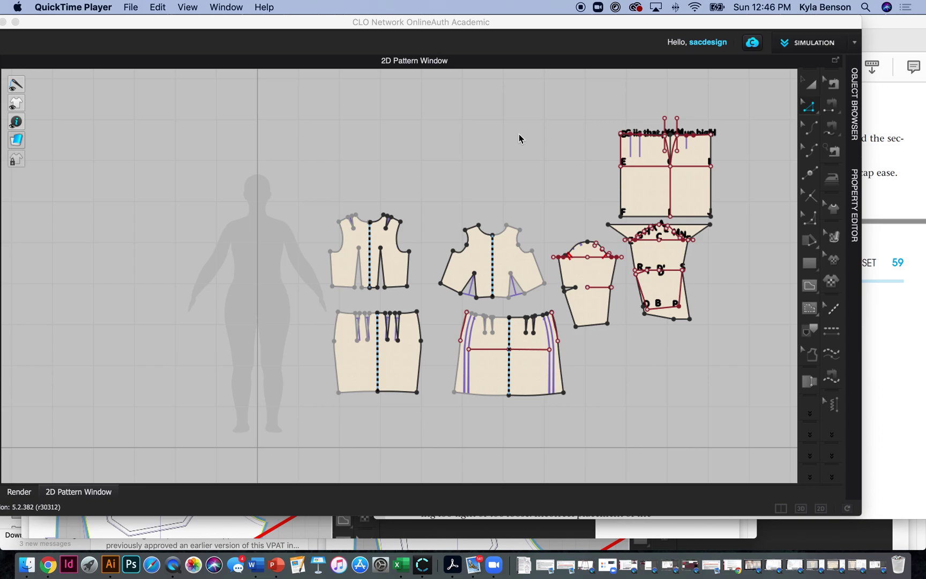
Freeze the lettered sleeve draft pattern in the 2D pattern layout
click(519, 134)
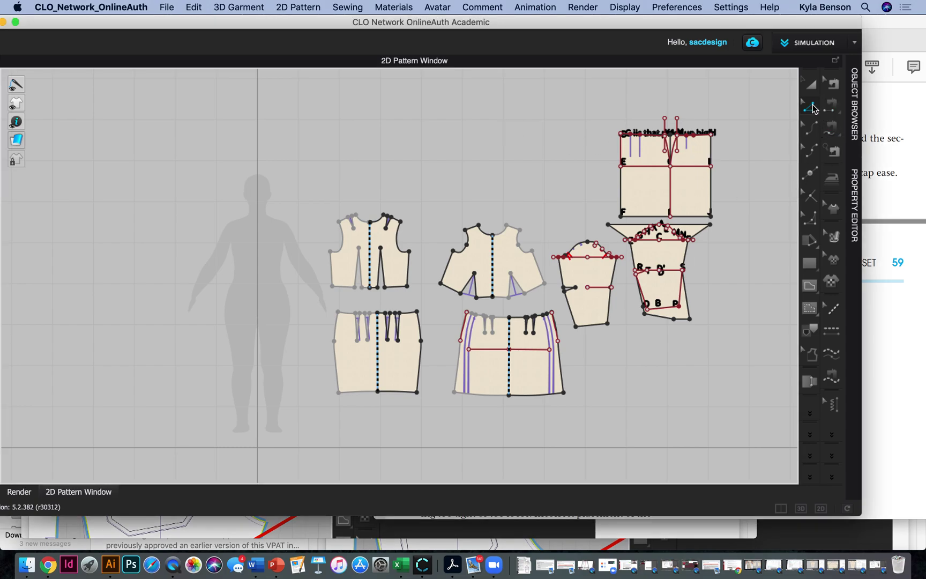
click(810, 84)
click(659, 260)
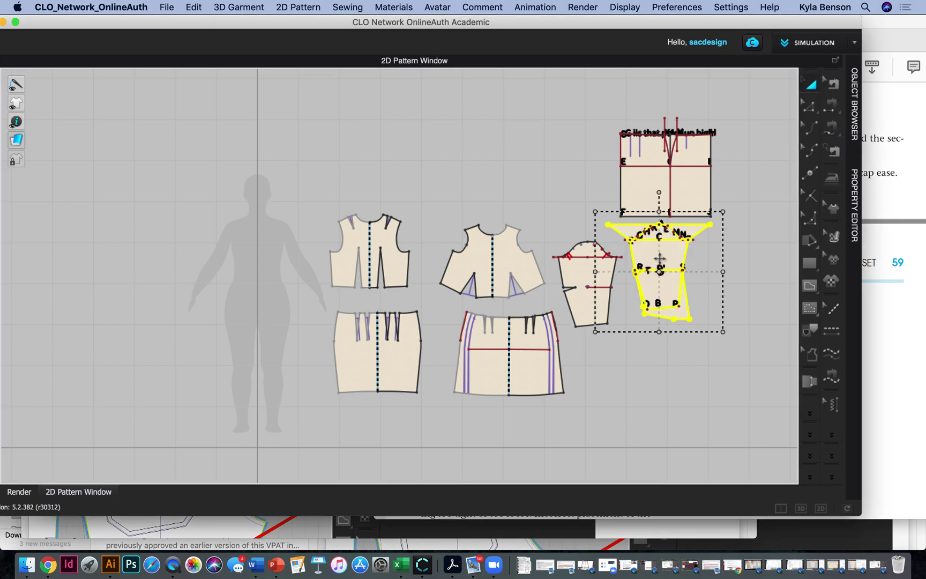
right_click(660, 259)
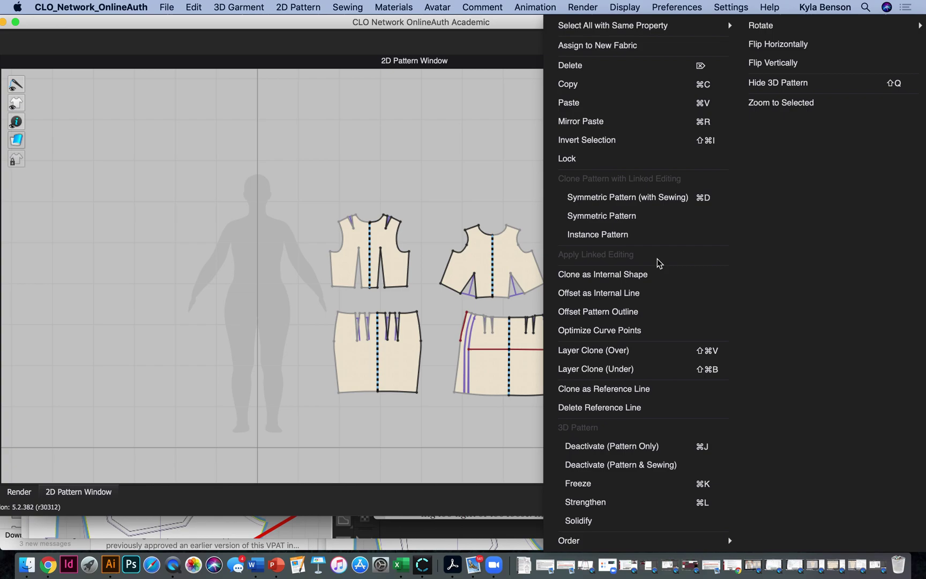
click(622, 483)
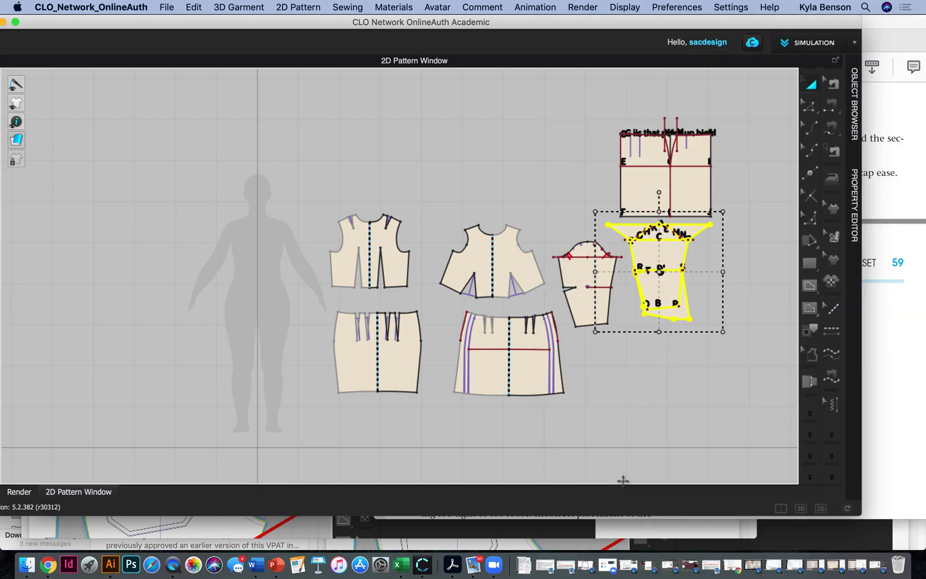
Select the two lettered skirt draft pieces and check whether they are frozen and deactivated
click(684, 197)
shift+click(643, 183)
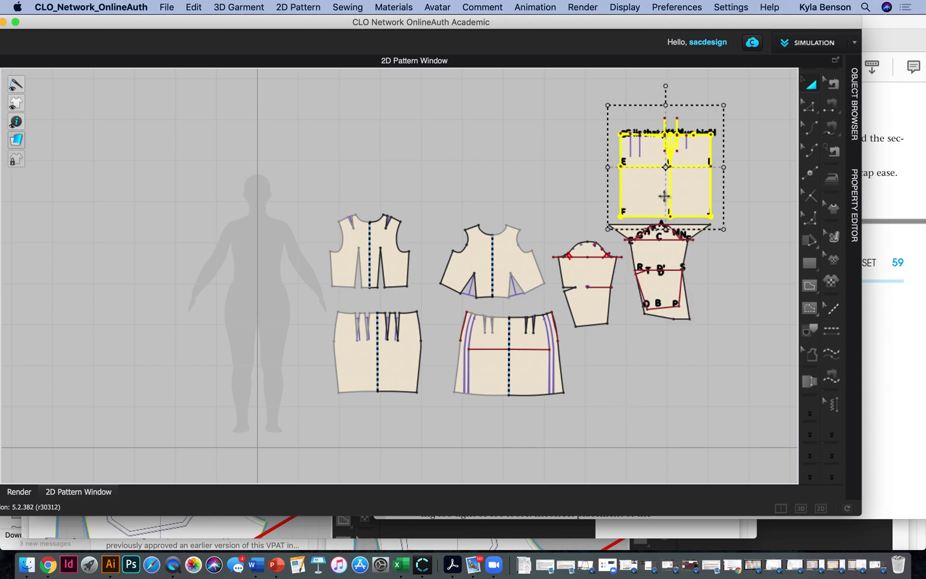
right_click(665, 198)
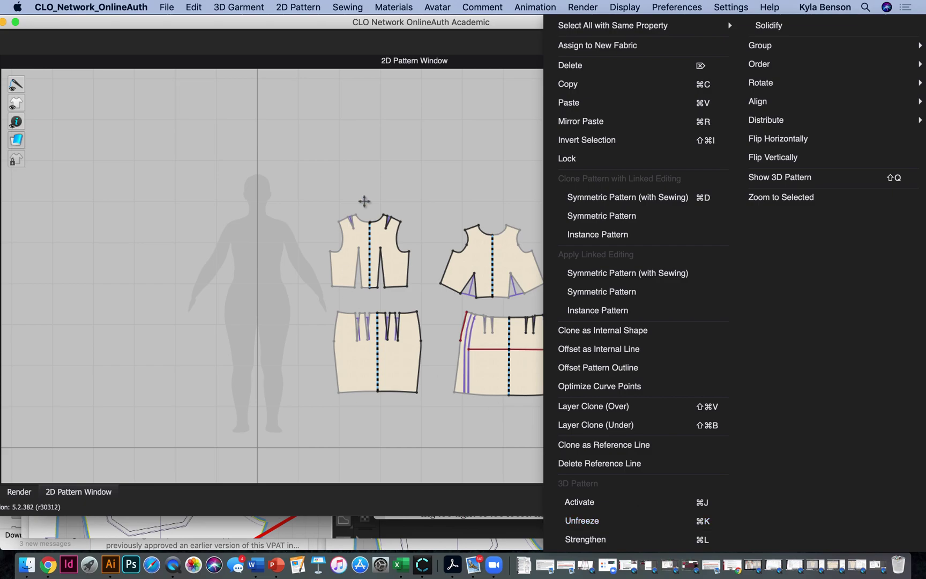
click(364, 143)
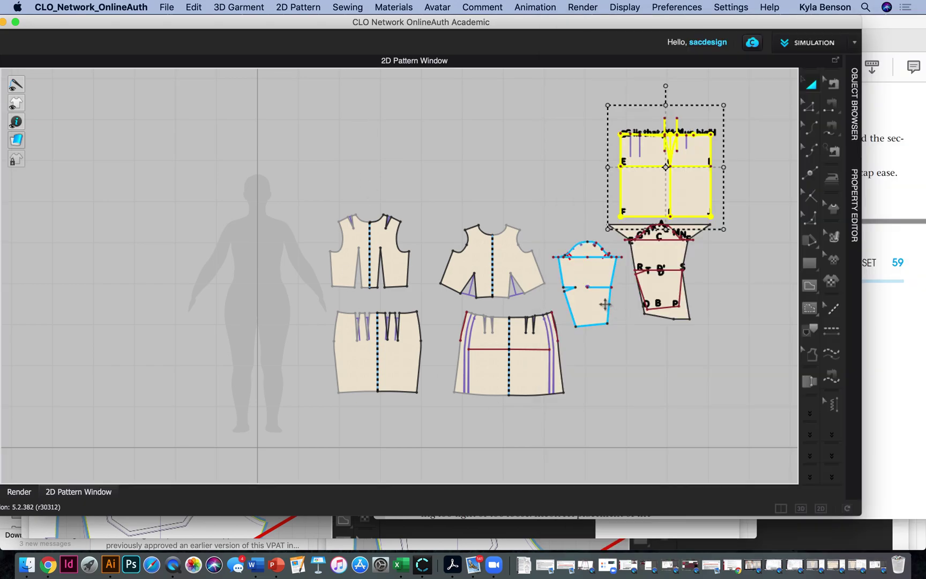
Shorten the biceps line on the finished sleeve so both ends meet the sleeve outline at the underarm points
scroll(601, 300, up, 3)
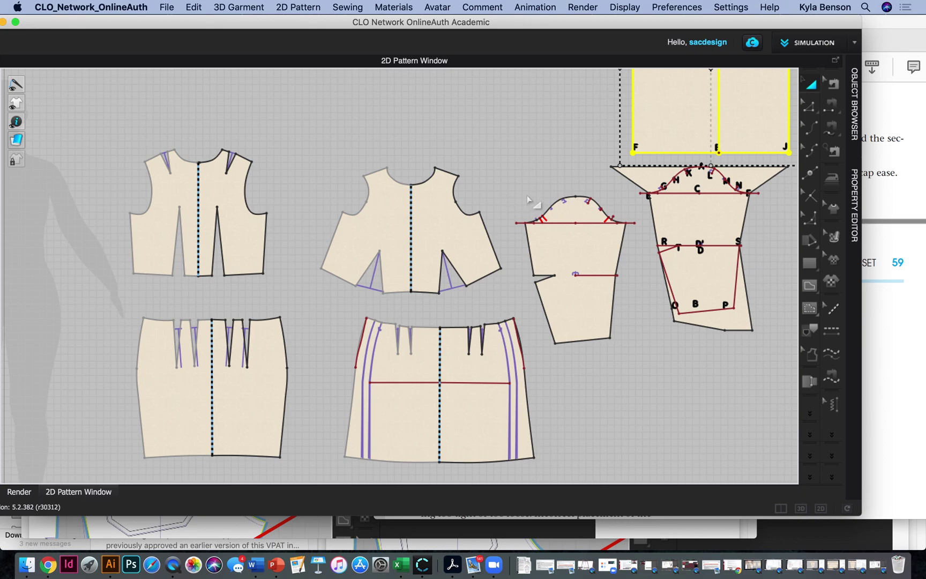
scroll(530, 184, up, 5)
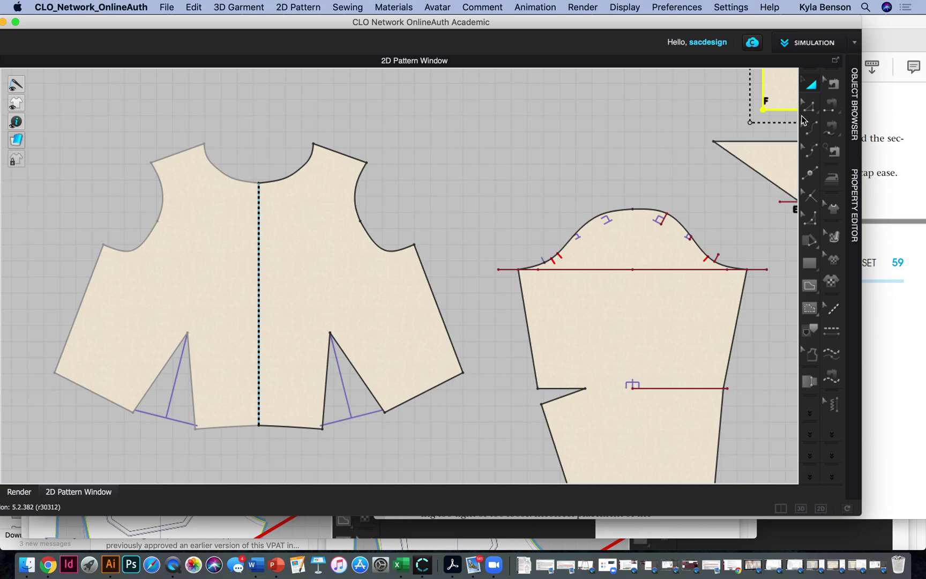
key(z)
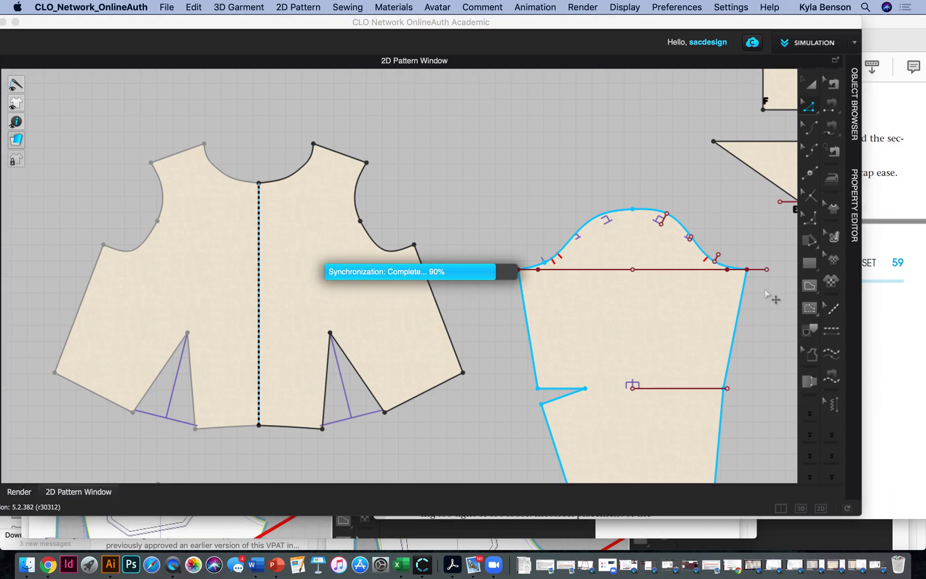
click(767, 269)
drag(767, 269, 776, 271)
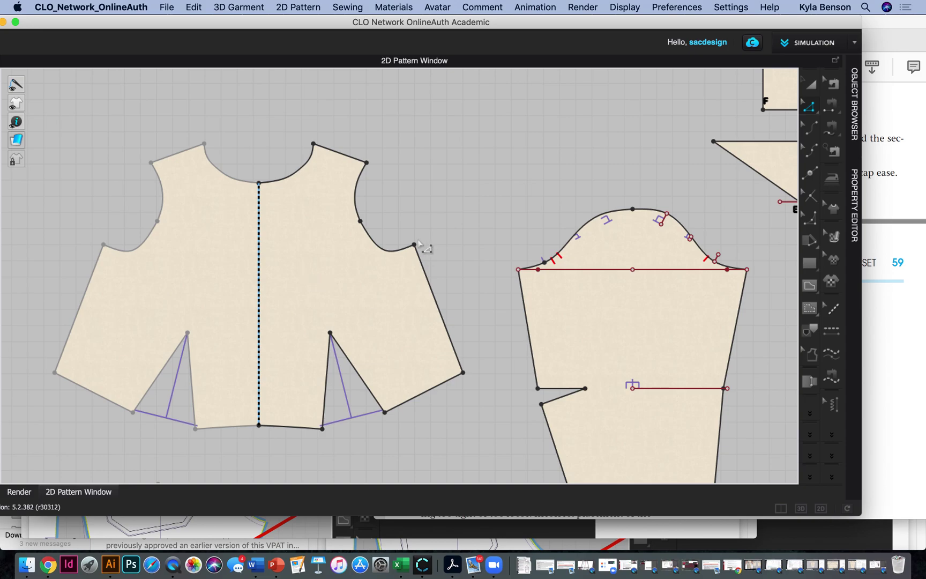
Measure the total length of the finished sleeve's cap curve from underarm to underarm
scroll(541, 278, up, 3)
click(532, 262)
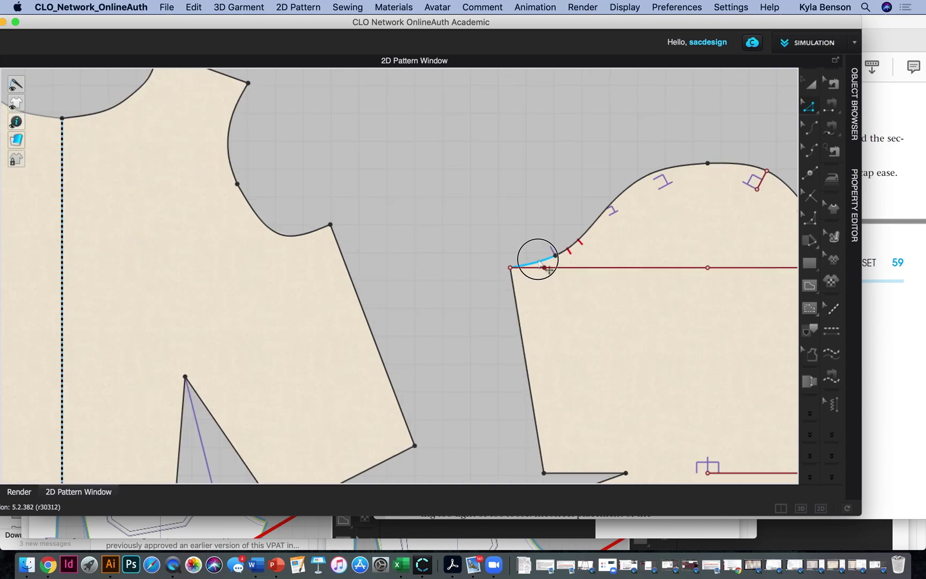
click(587, 234)
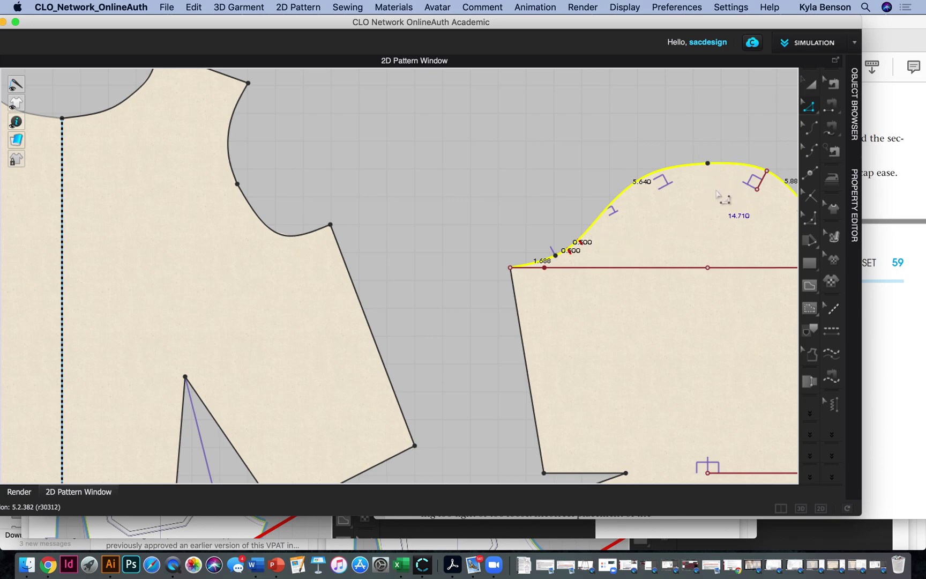
middle_drag(721, 141, 547, 131)
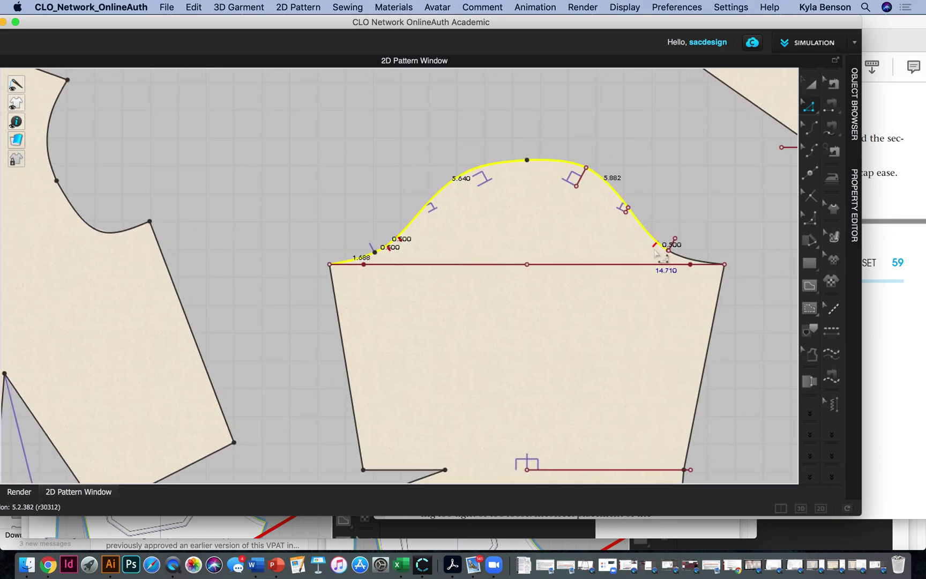
click(689, 252)
Measure the combined length of one back bodice armhole and one front bodice armhole
middle_drag(282, 155, 529, 190)
scroll(531, 189, down, 5)
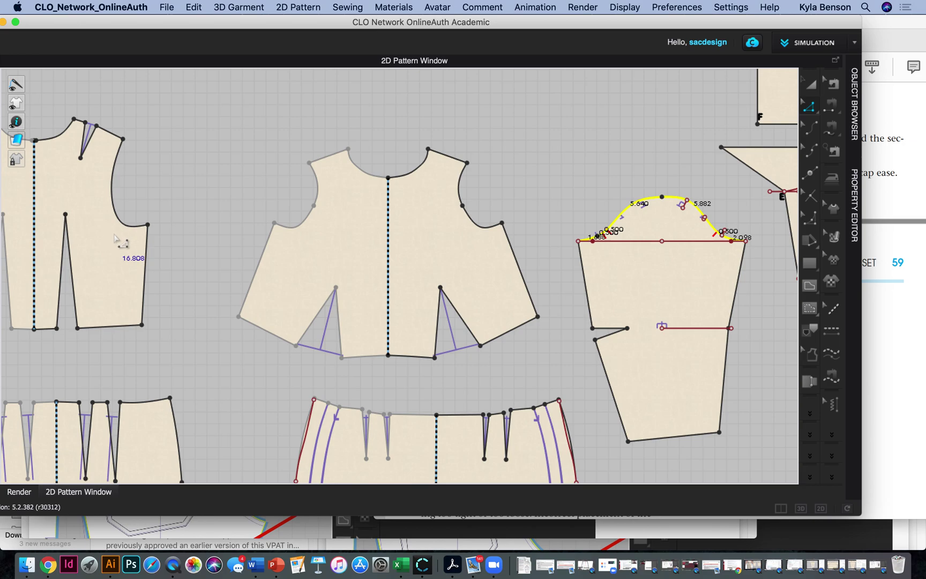
click(117, 214)
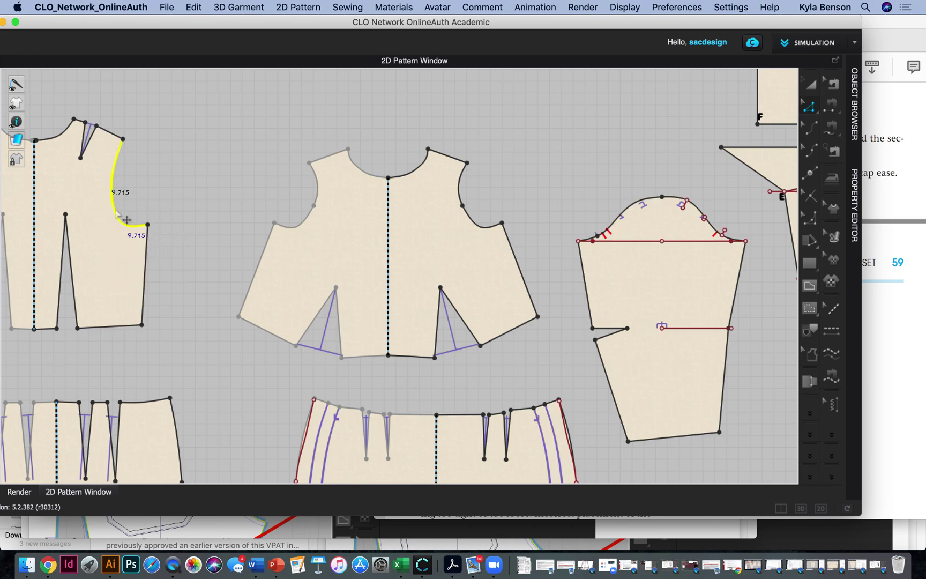
shift+click(316, 185)
shift+click(294, 226)
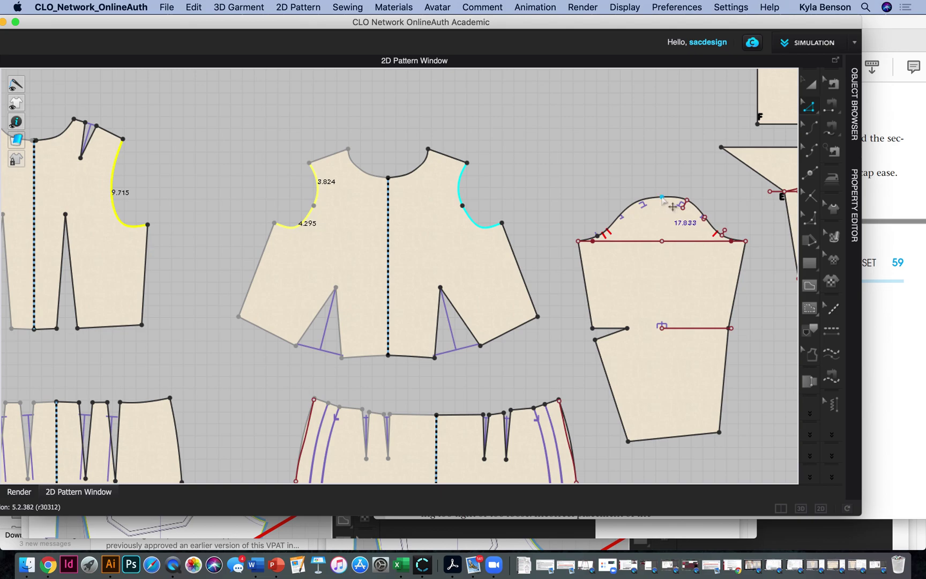
Raise the top point of the sleeve cap and measure the back and front armholes together again
drag(663, 198, 662, 183)
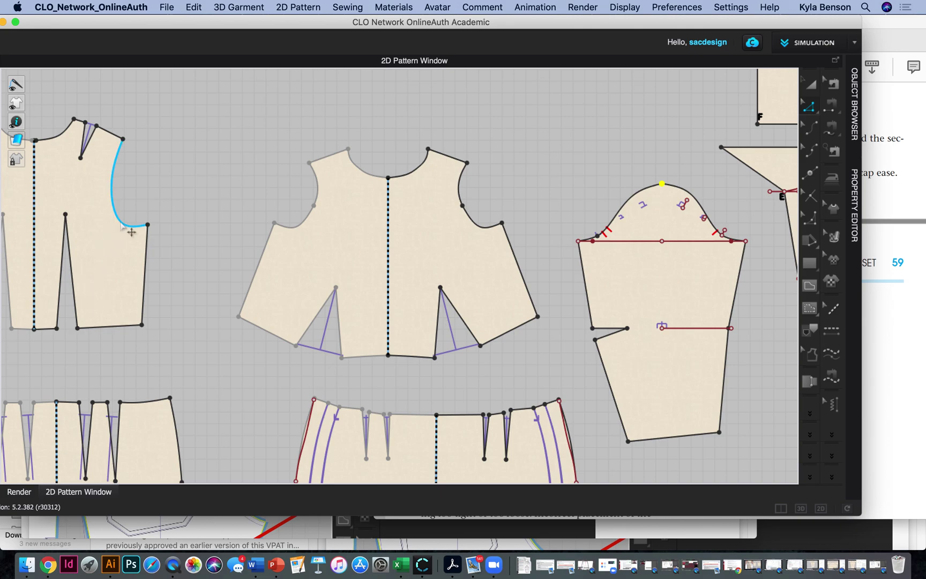
click(124, 224)
click(297, 226)
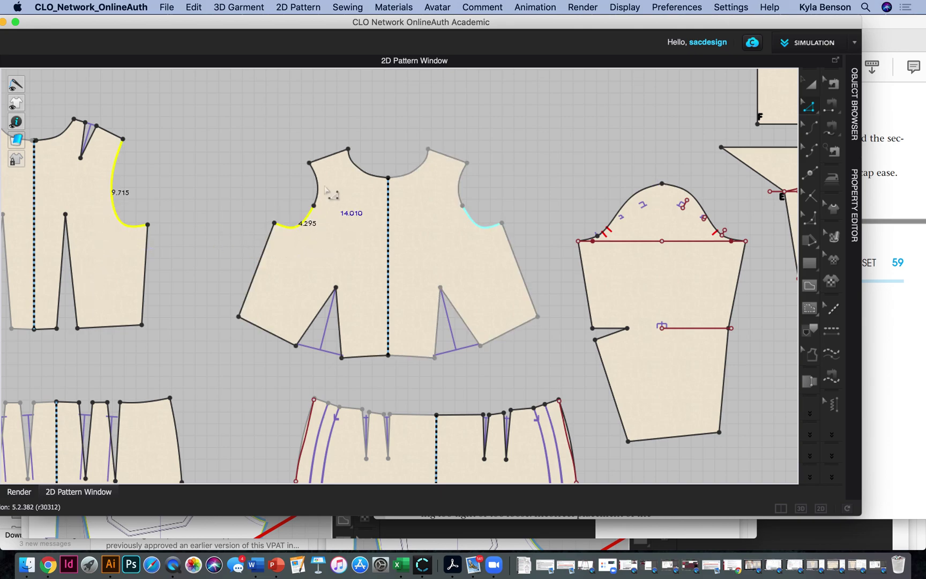
shift+click(311, 186)
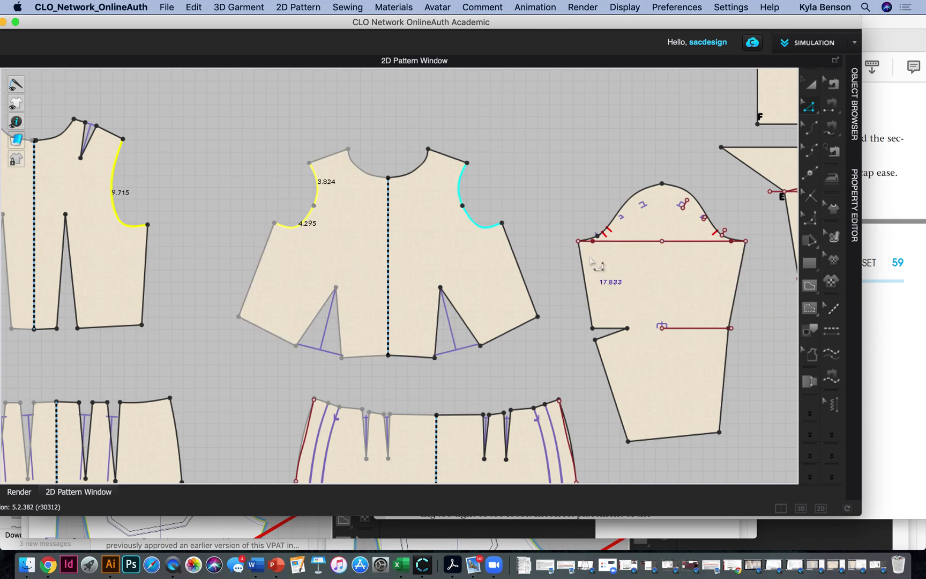
Measure the full length of the raised sleeve cap curve, including the short segments near both underarms
scroll(592, 250, up, 2)
click(597, 234)
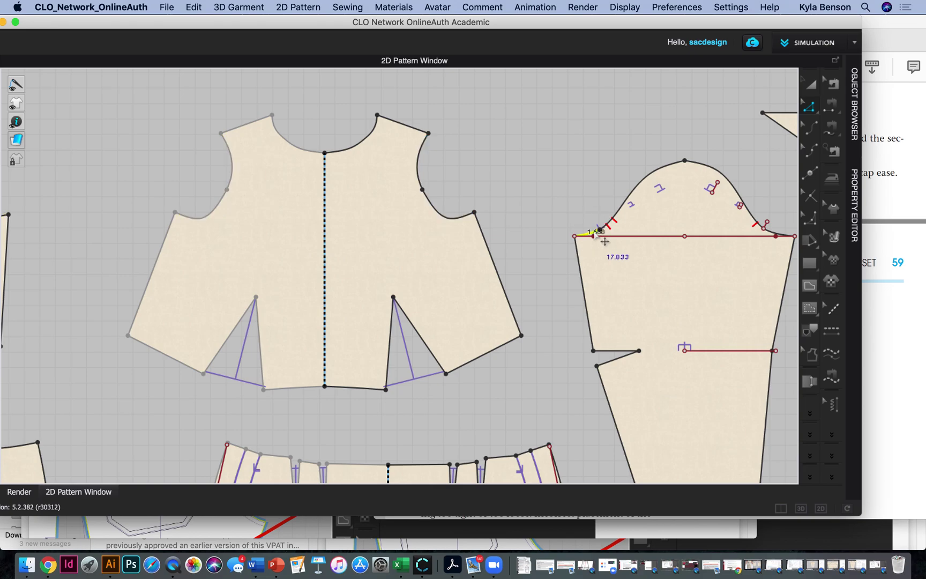
shift+click(622, 215)
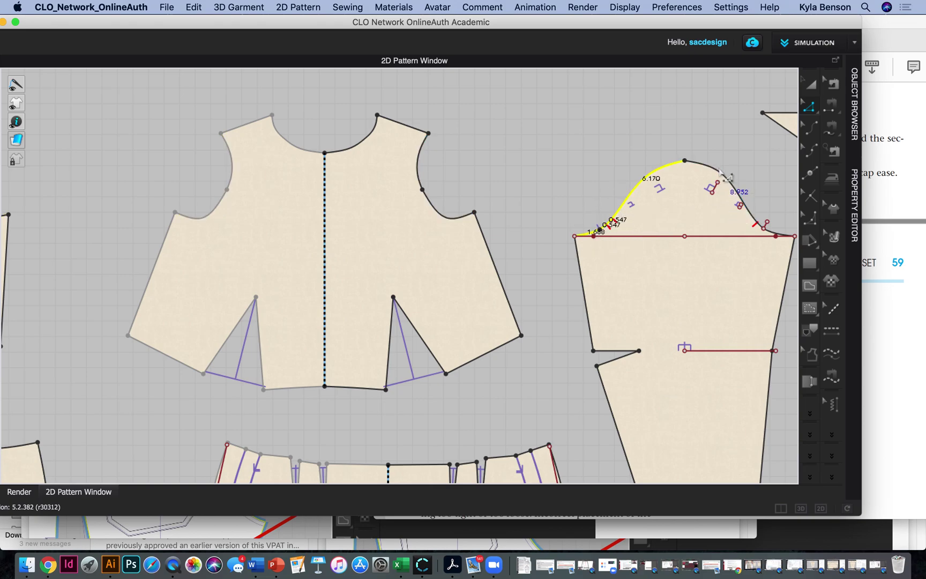
shift+click(772, 232)
shift+click(775, 234)
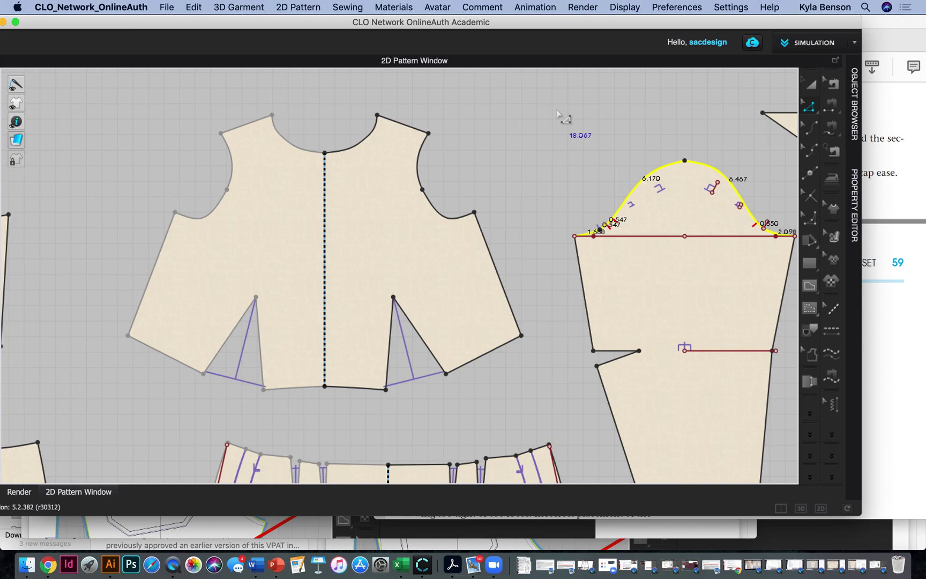
click(558, 112)
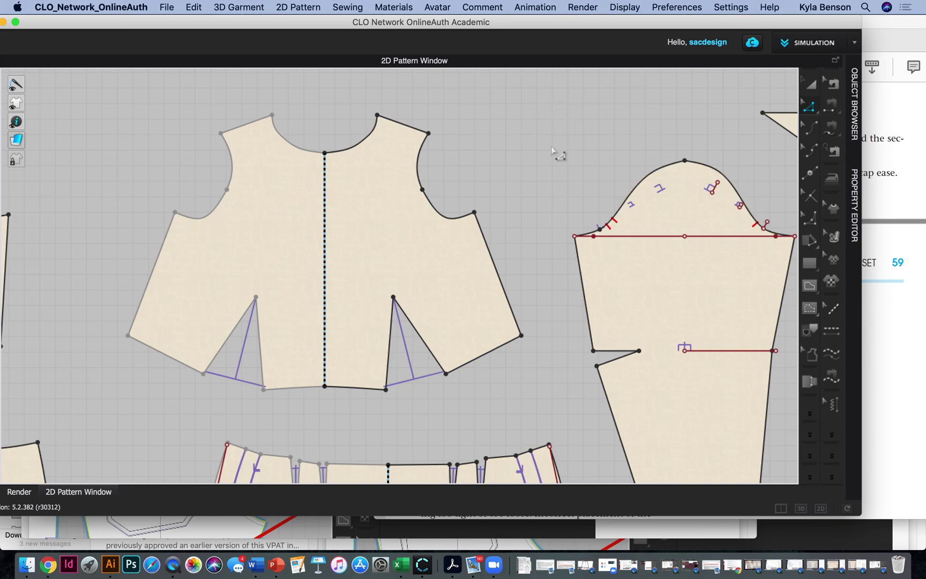
Sew the two legs of the sleeve's elbow dart together with Segment Sewing
click(615, 360)
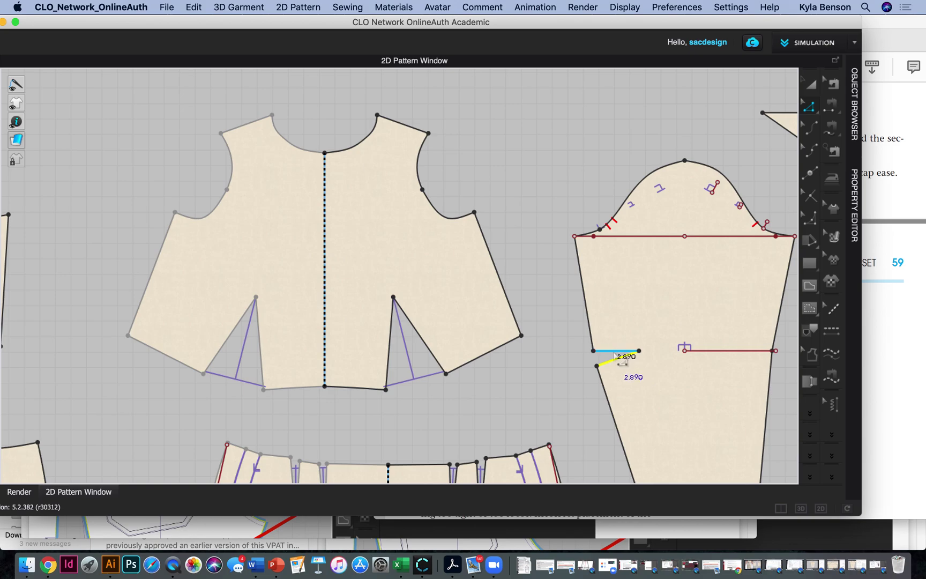
click(809, 172)
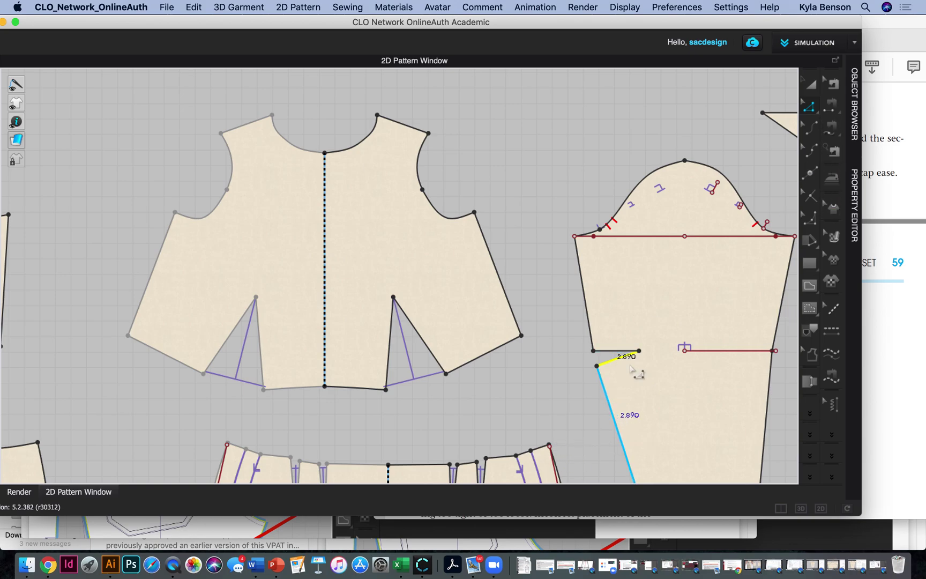
click(833, 106)
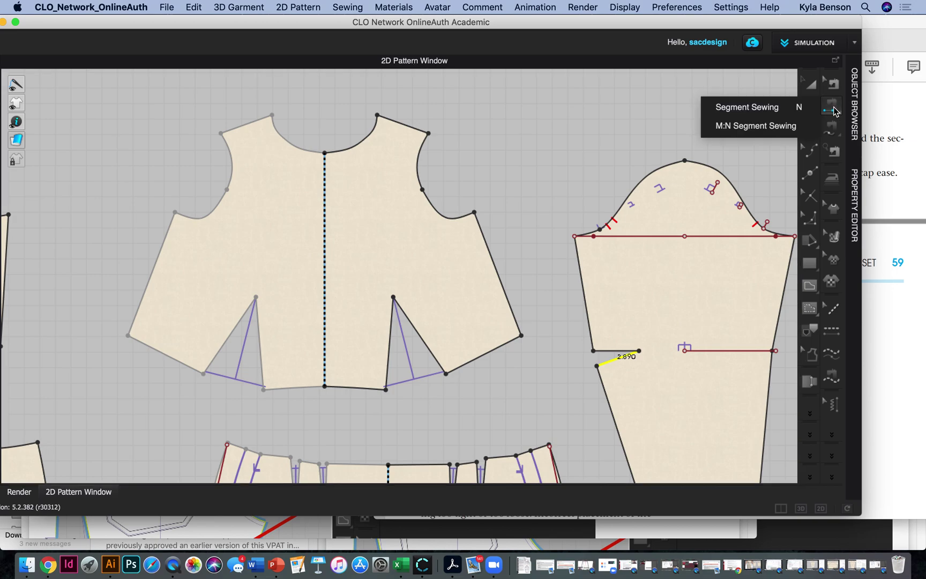
click(832, 131)
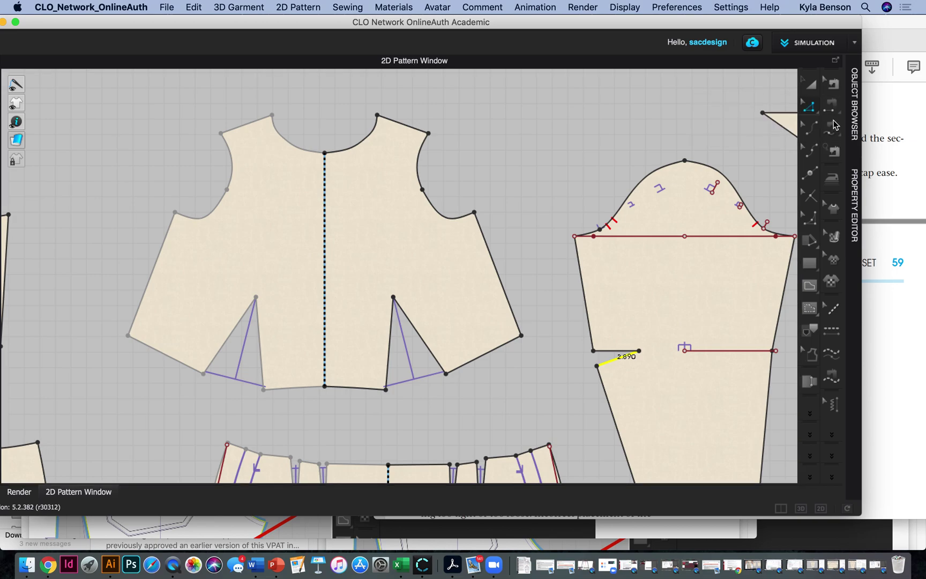
click(636, 355)
click(611, 367)
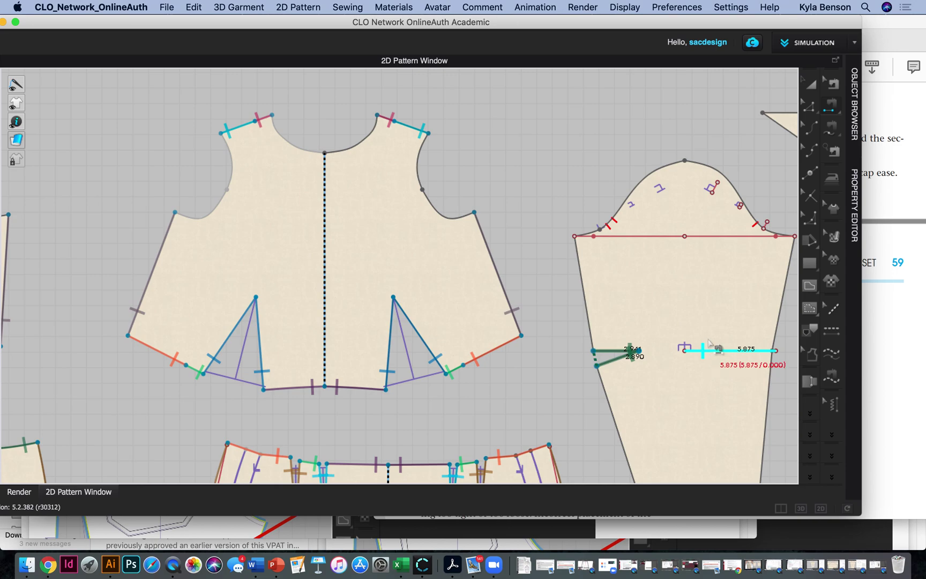
Sew the sleeve's two underarm edges together, first above the elbow dart and then below it
scroll(710, 343, down, 4)
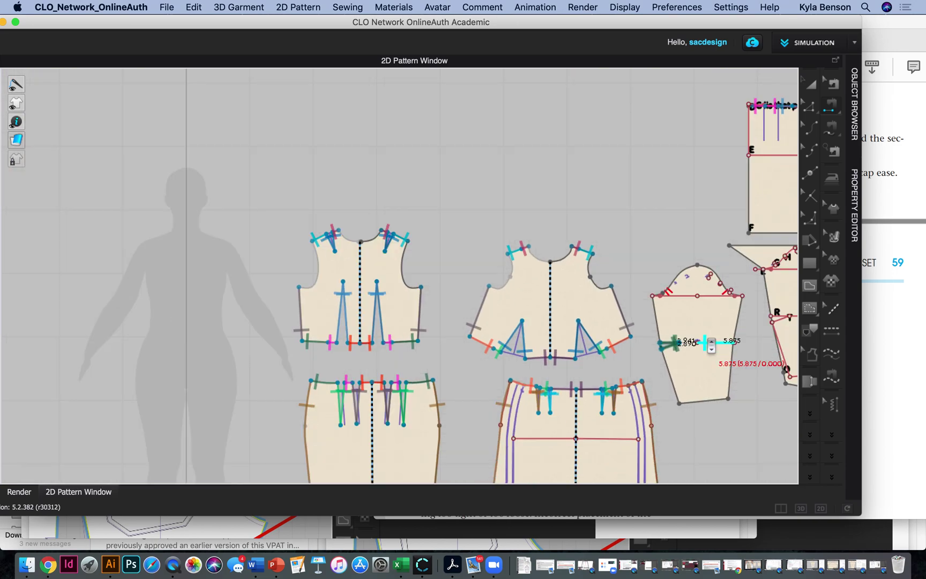
right_drag(627, 203, 444, 162)
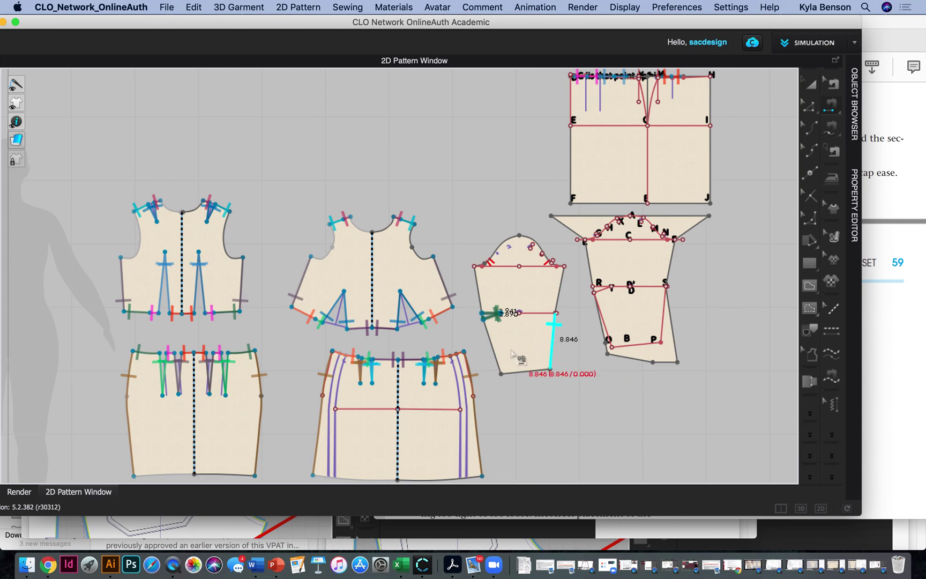
click(477, 285)
click(562, 289)
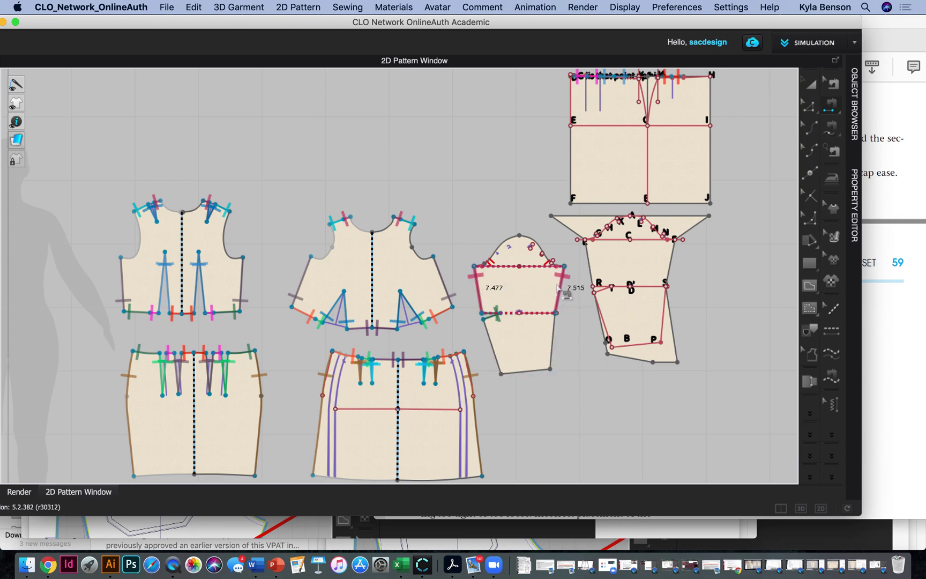
click(551, 337)
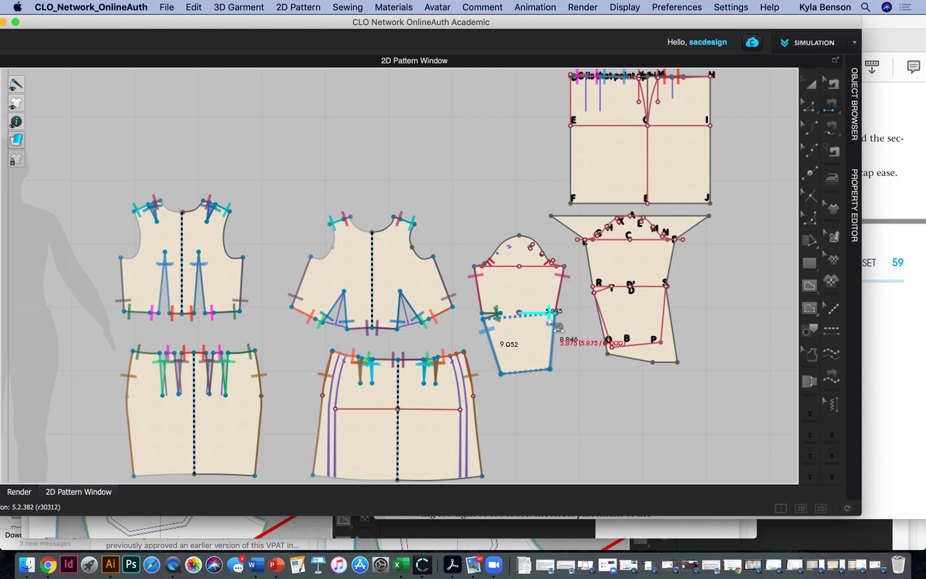
click(832, 127)
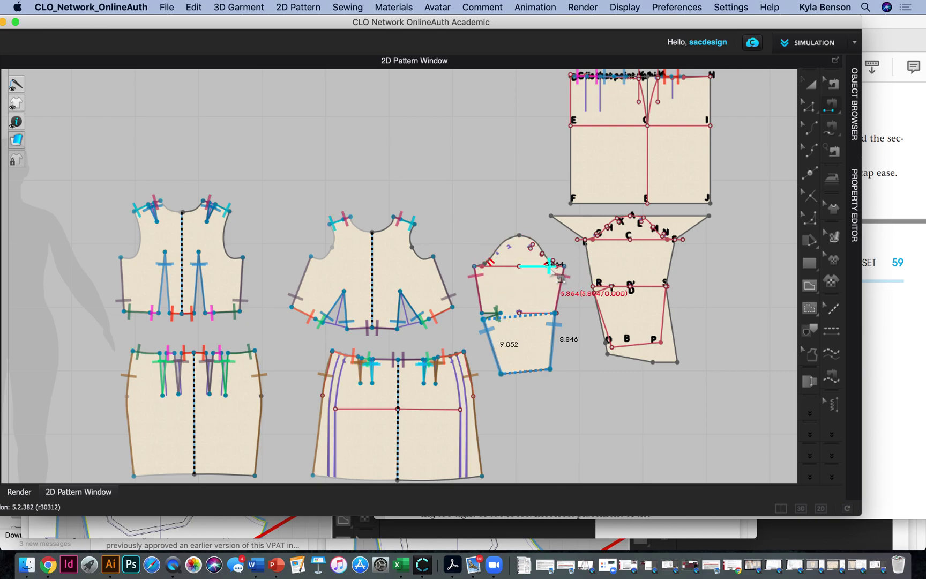
scroll(472, 244, up, 3)
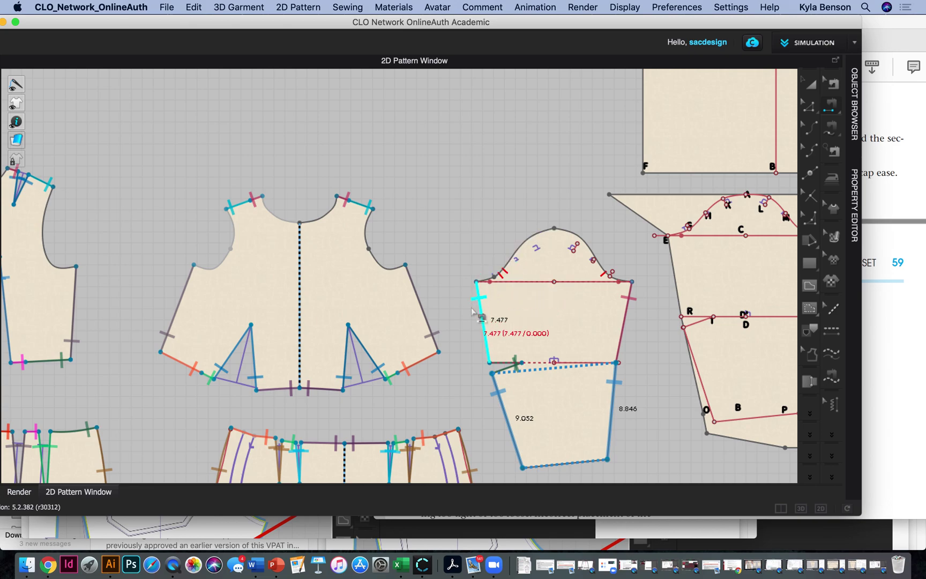
Lock the horizontal internal line across the base of the sleeve cap
scroll(472, 311, up, 3)
scroll(472, 315, down, 5)
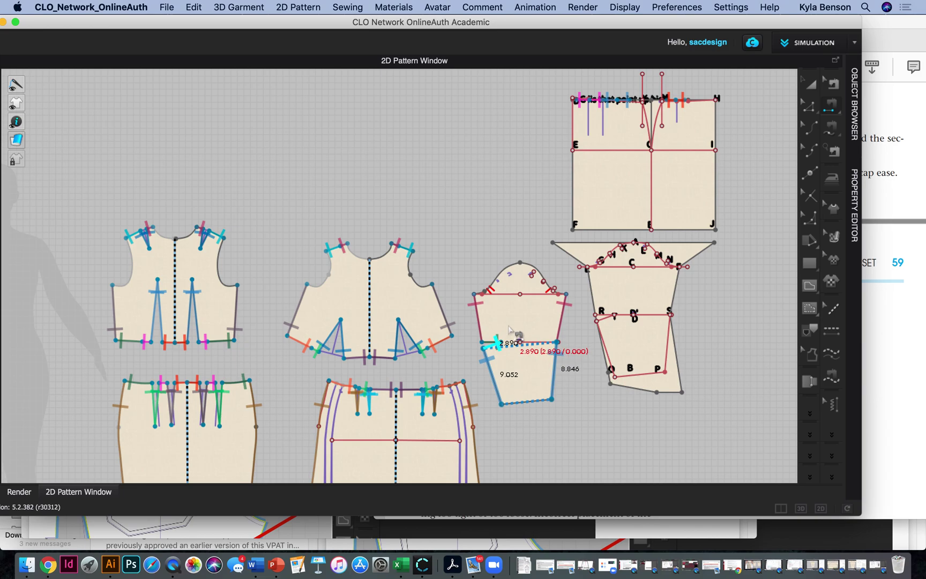
click(514, 337)
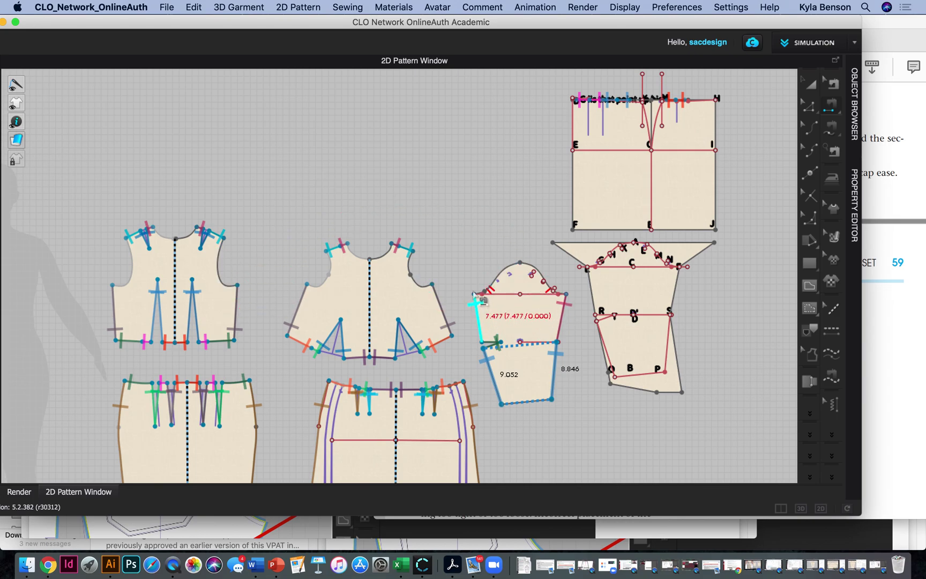
scroll(477, 293, up, 5)
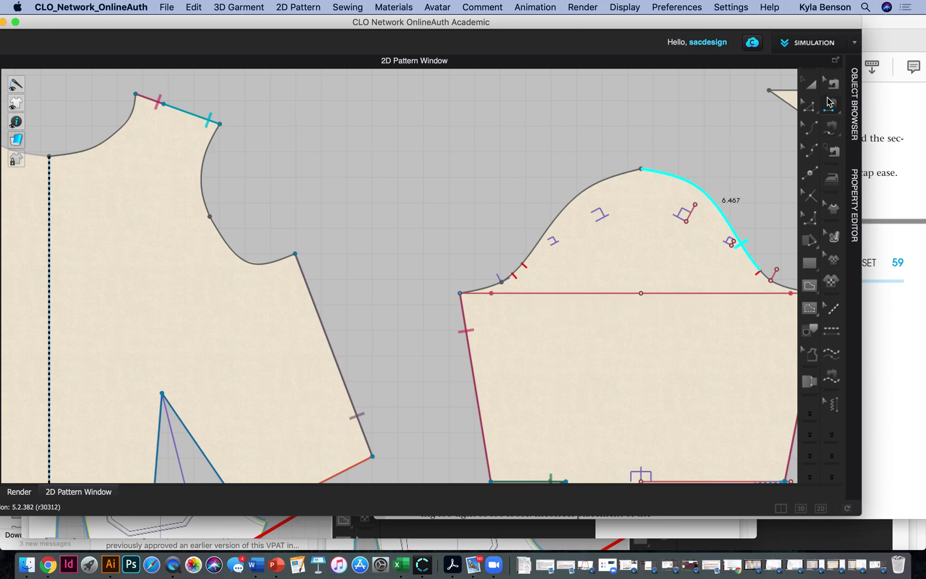
click(813, 103)
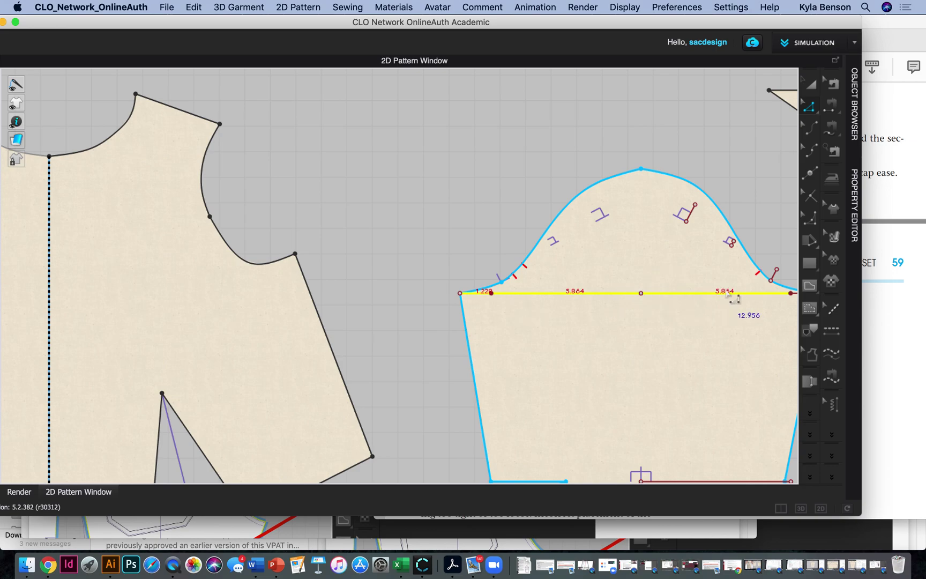
middle_drag(761, 174, 645, 180)
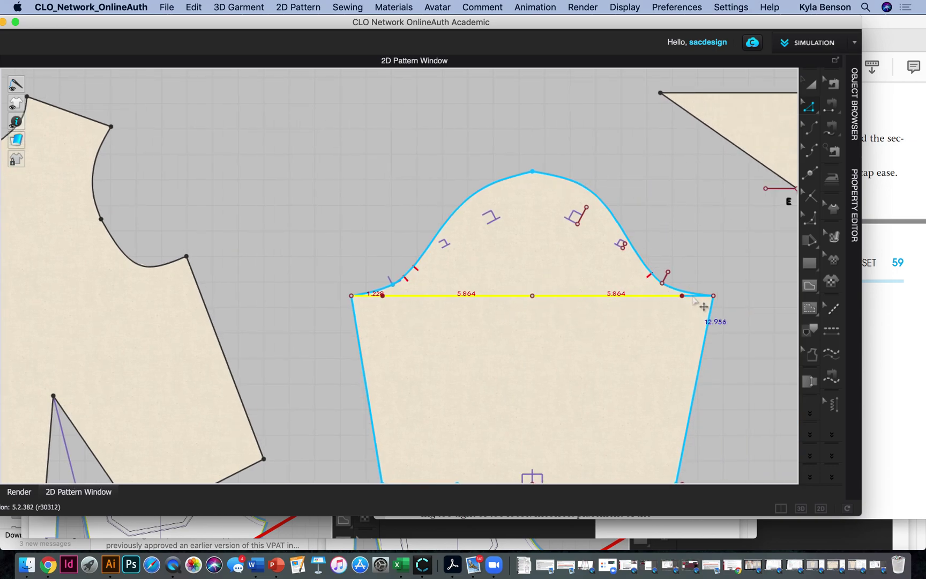
right_click(696, 302)
click(730, 66)
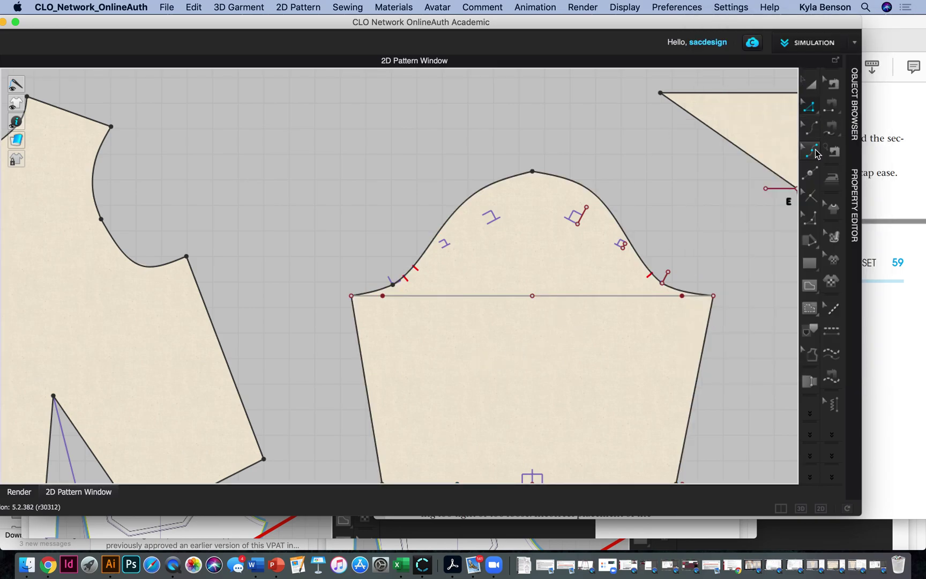
Try to free-sew the back half of the sleeve cap, from underarm to crown, to the back bodice armhole
click(834, 130)
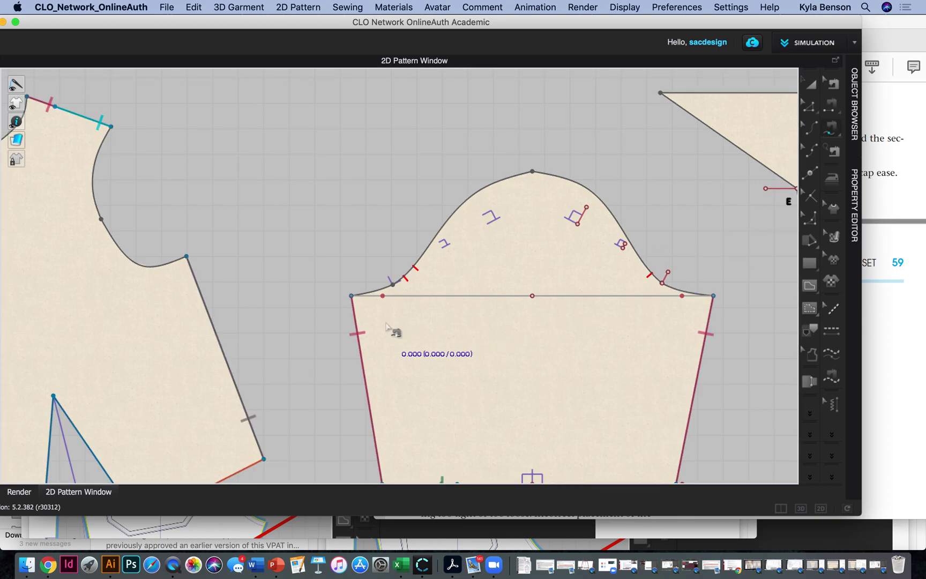
click(351, 296)
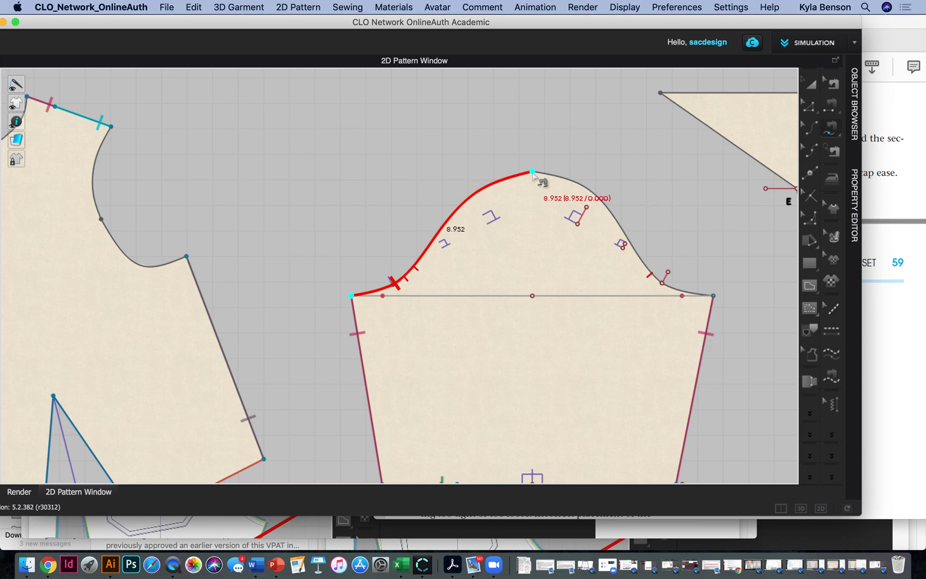
scroll(259, 271, left, 10)
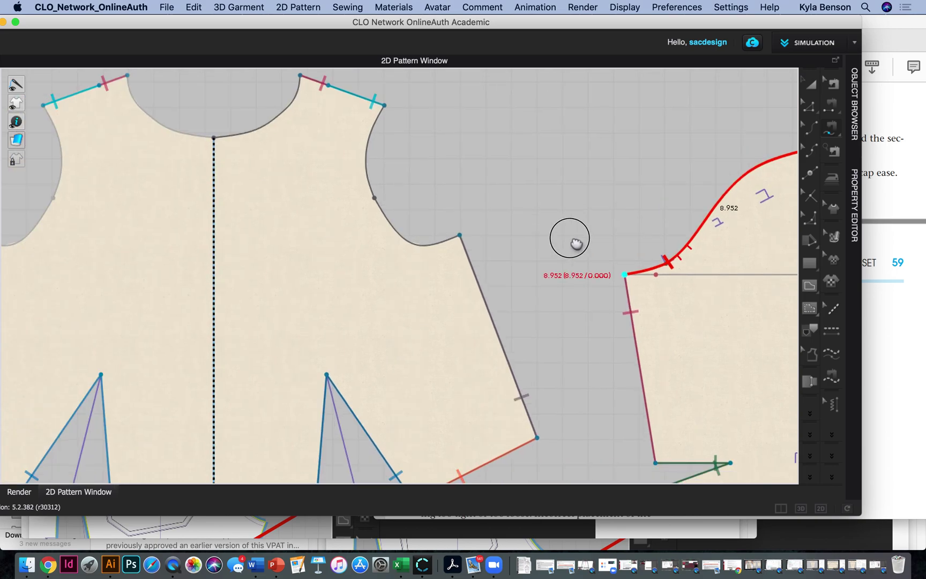
scroll(262, 258, left, 15)
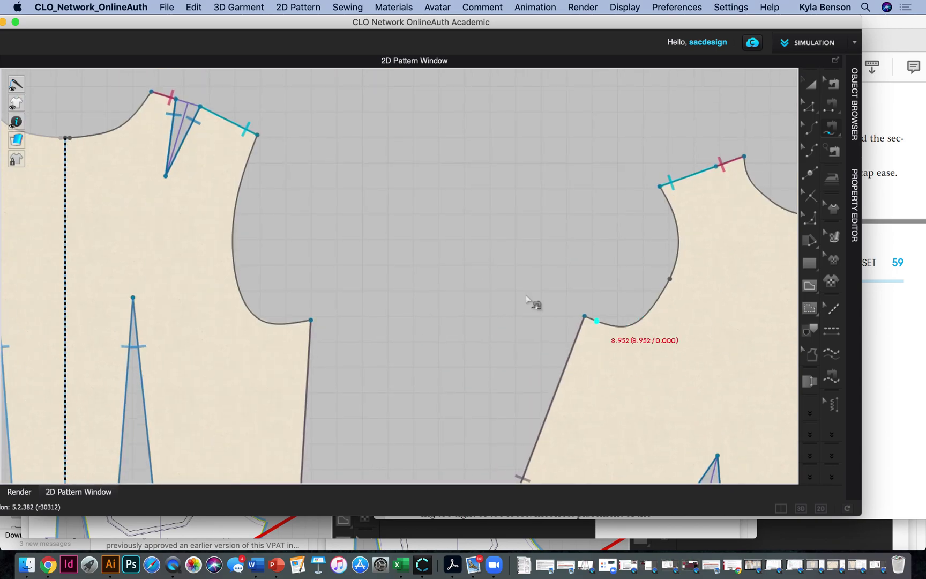
click(311, 320)
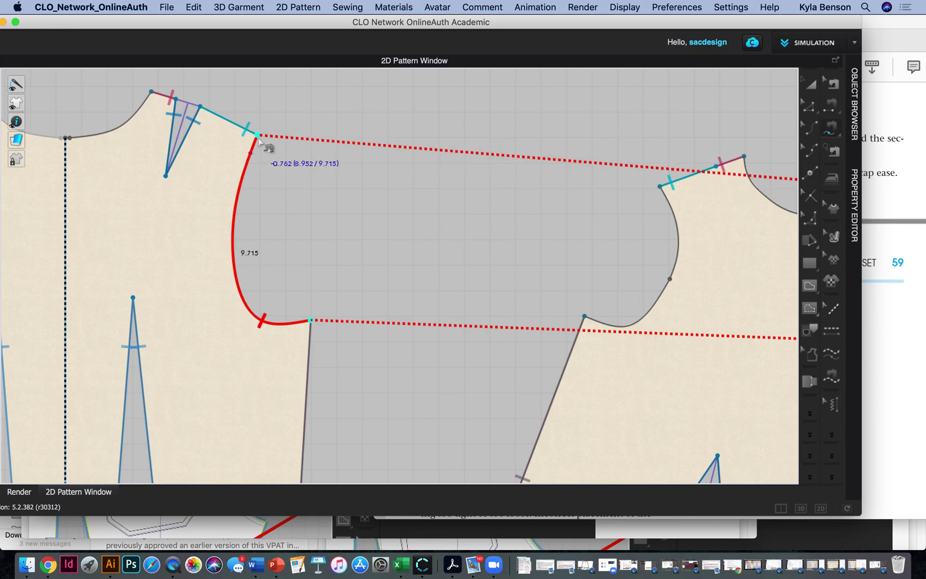
key(Escape)
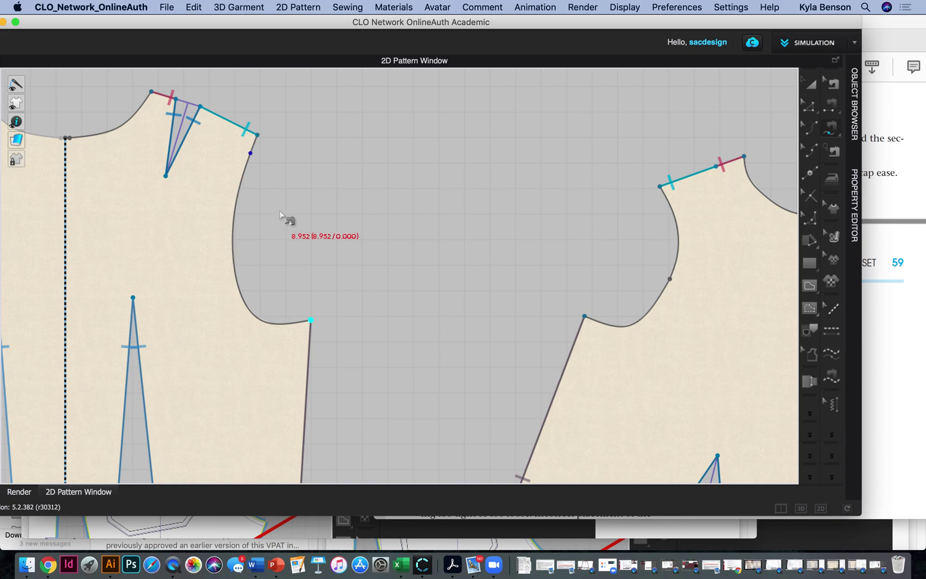
Try to free-sew the front half of the sleeve cap, from underarm to crown, to the front bodice armhole
scroll(461, 294, down, 5)
scroll(299, 238, left, 5)
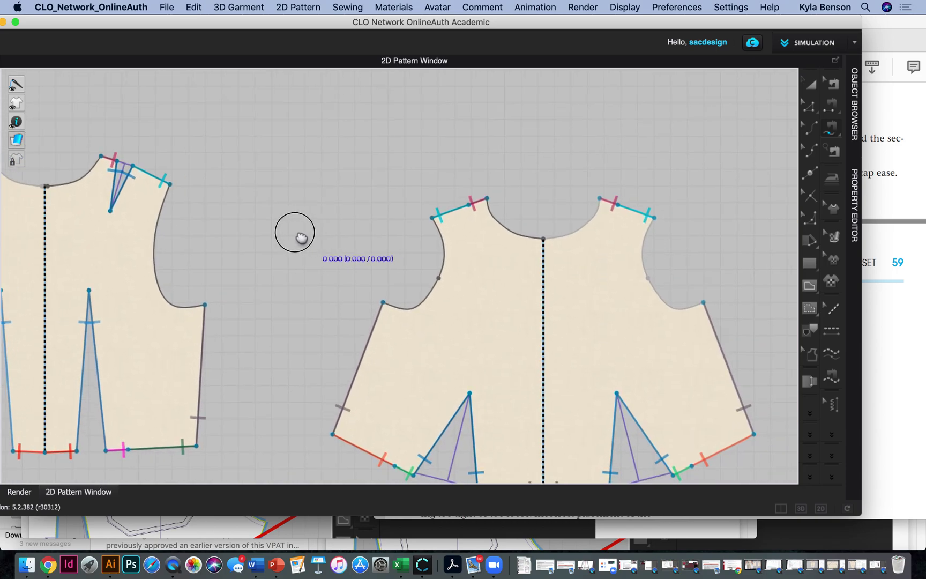
scroll(752, 231, right, 3)
scroll(463, 219, right, 10)
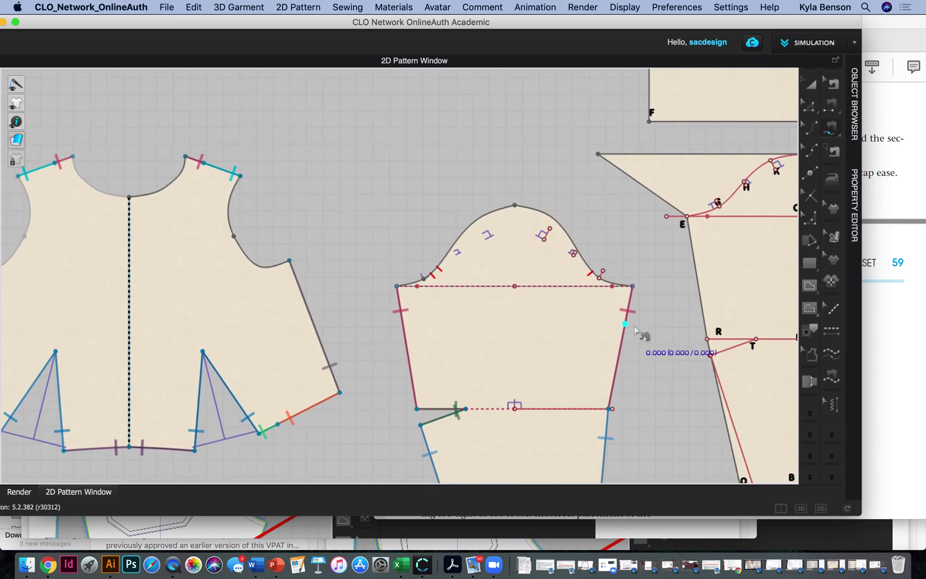
click(633, 287)
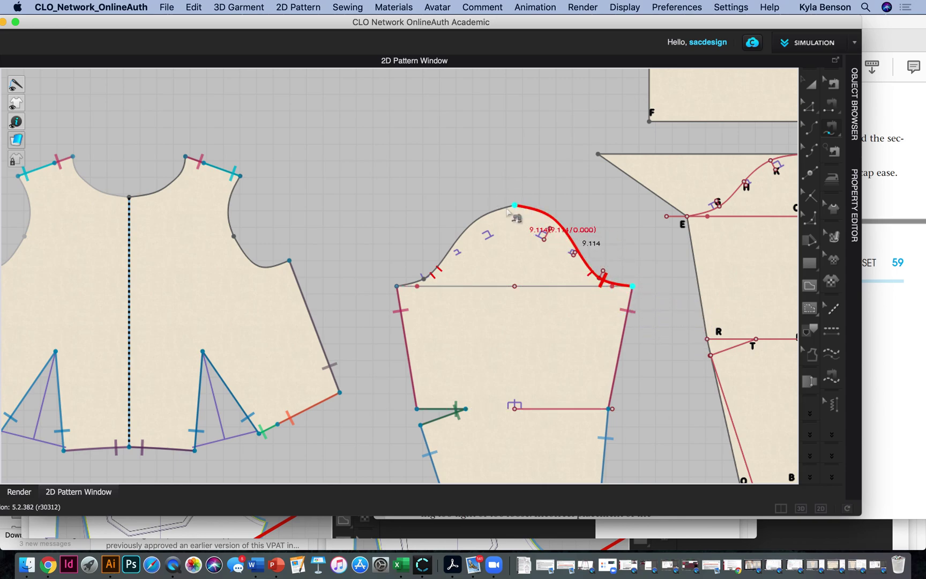
click(512, 207)
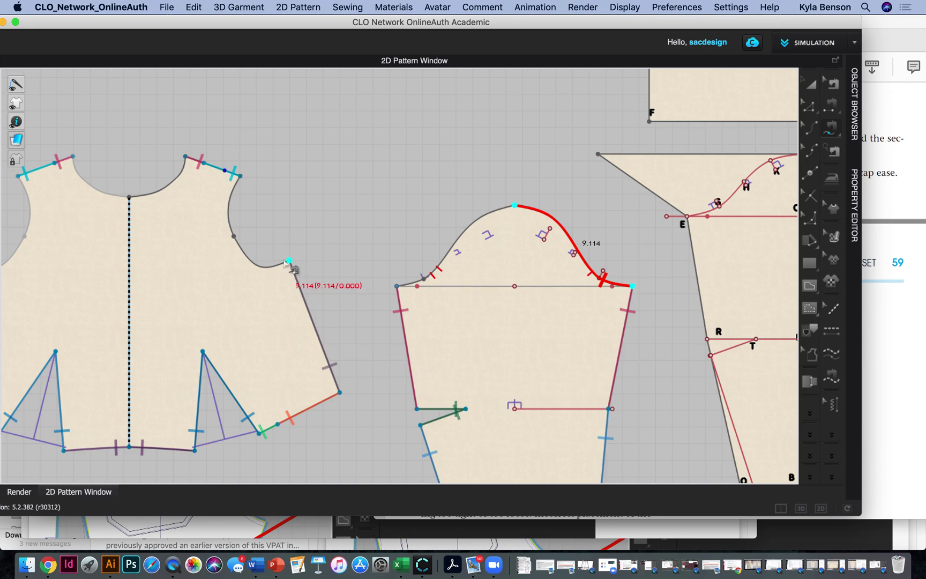
click(289, 262)
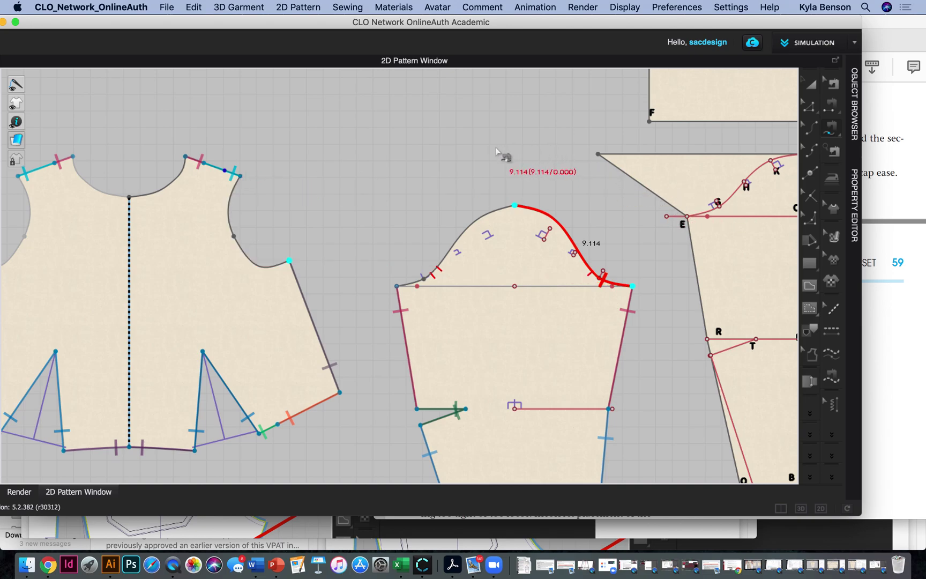
key(Escape)
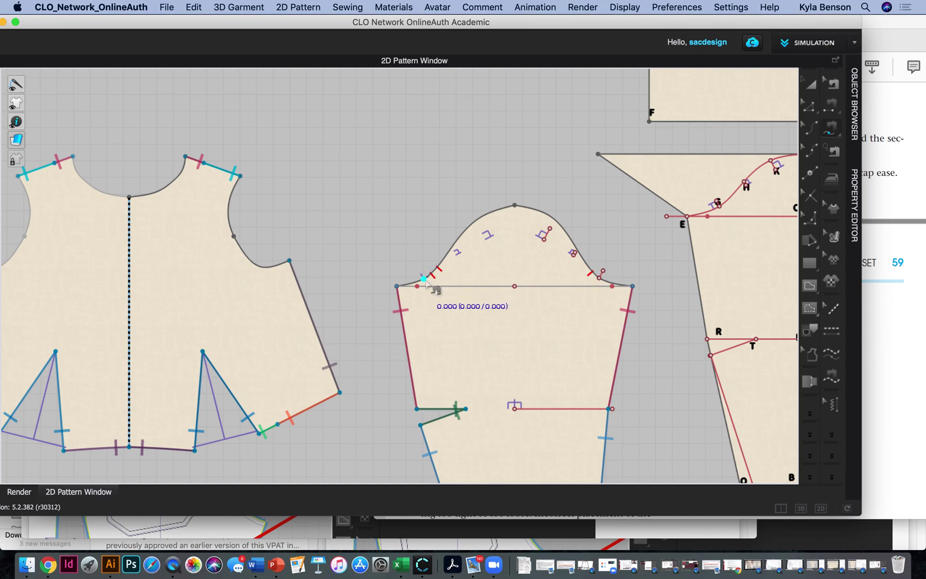
Measure the back half of the sleeve cap, including the short underarm segment, and measure the back bodice armhole
right_drag(399, 217, 572, 234)
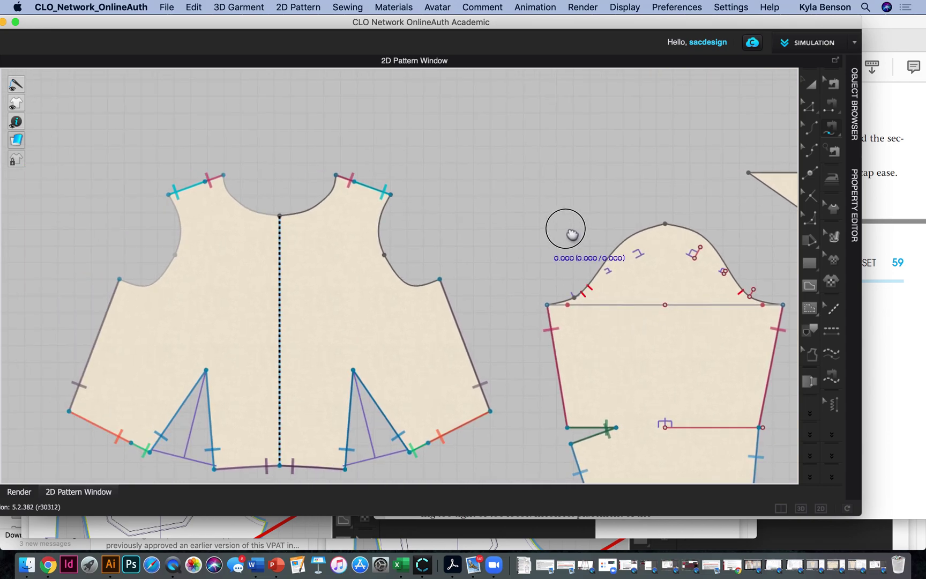
scroll(513, 227, down, 3)
scroll(137, 224, up, 3)
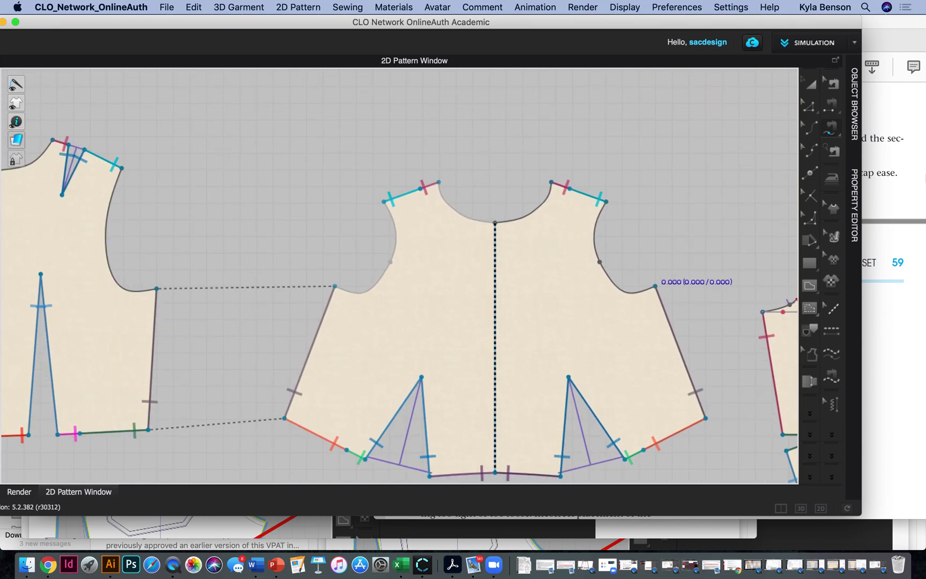
right_drag(757, 161, 308, 101)
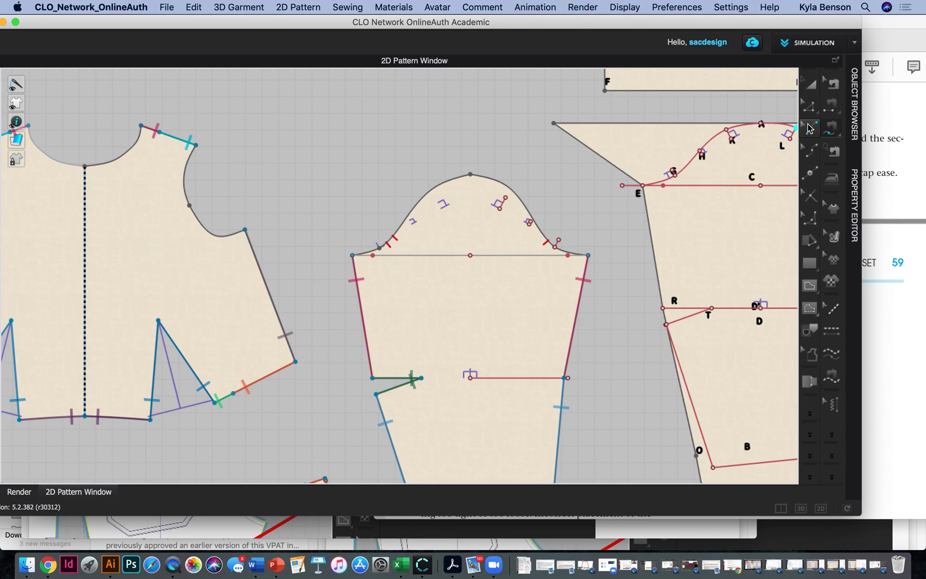
click(816, 105)
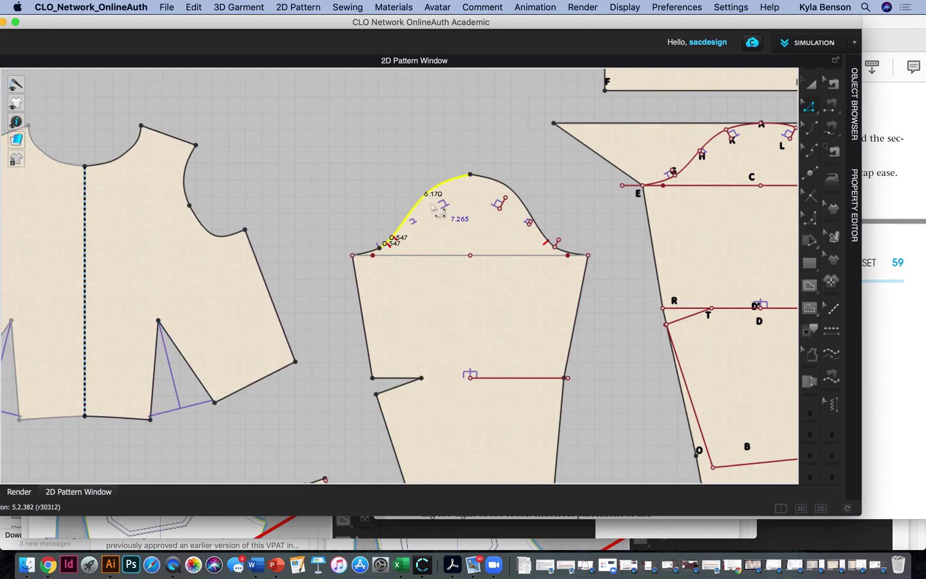
scroll(408, 247, up, 2)
scroll(408, 248, up, 1)
shift+click(345, 259)
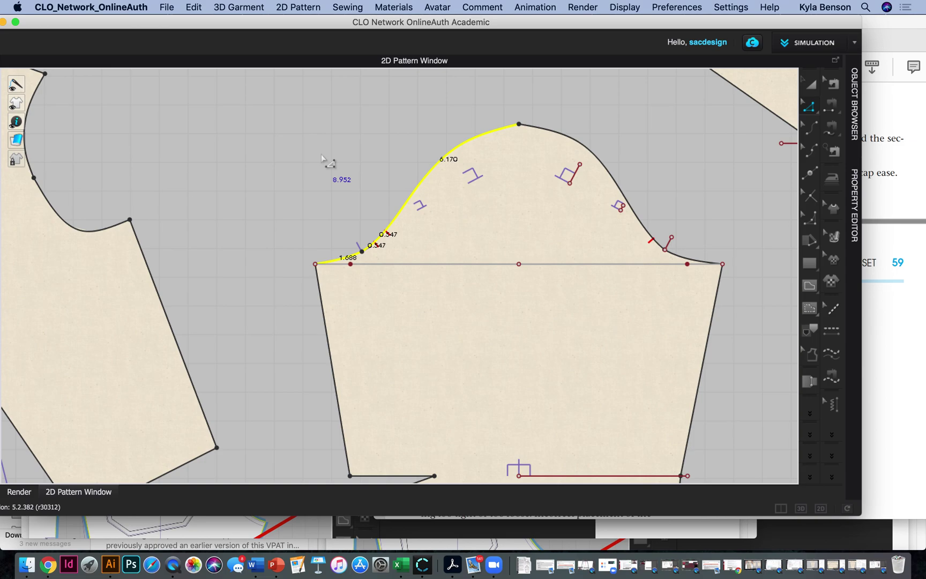
right_drag(322, 156, 600, 319)
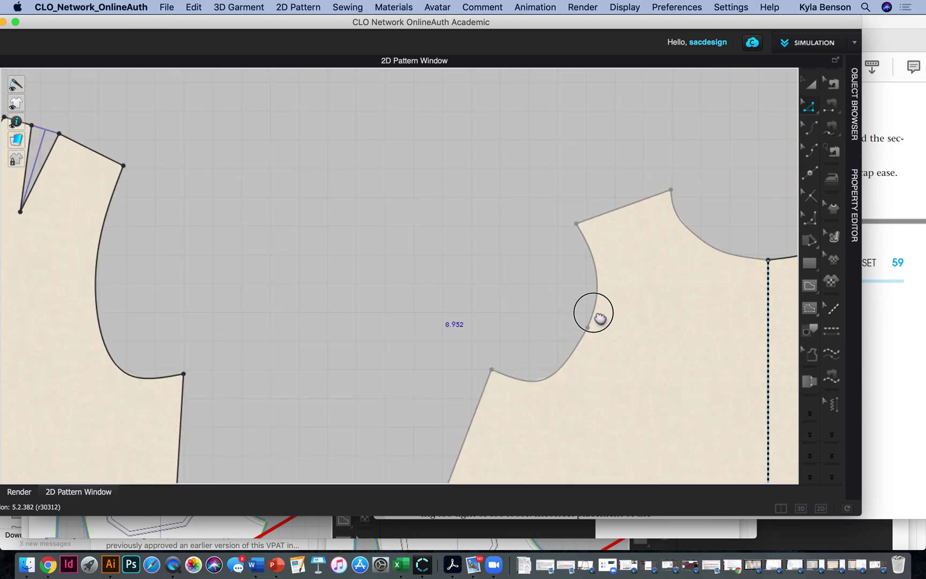
click(332, 234)
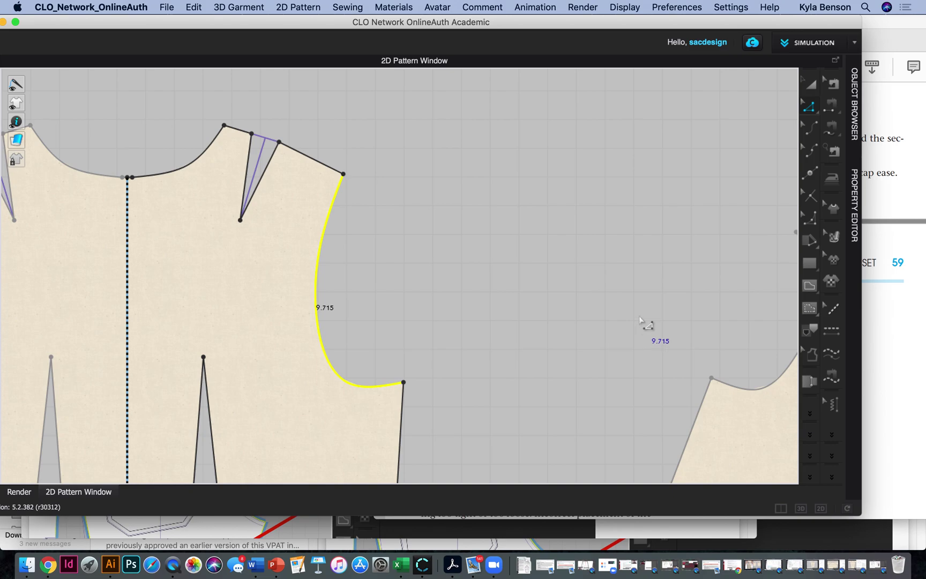
mouse_move(716, 264)
right_down()
mouse_move(310, 200)
mouse_move(209, 203)
right_up()
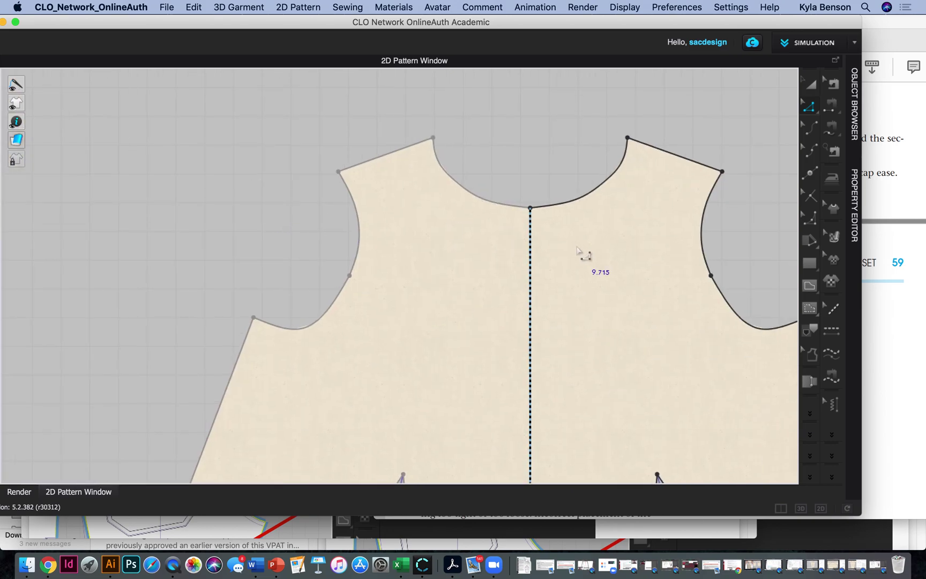
right_drag(534, 254, 63, 240)
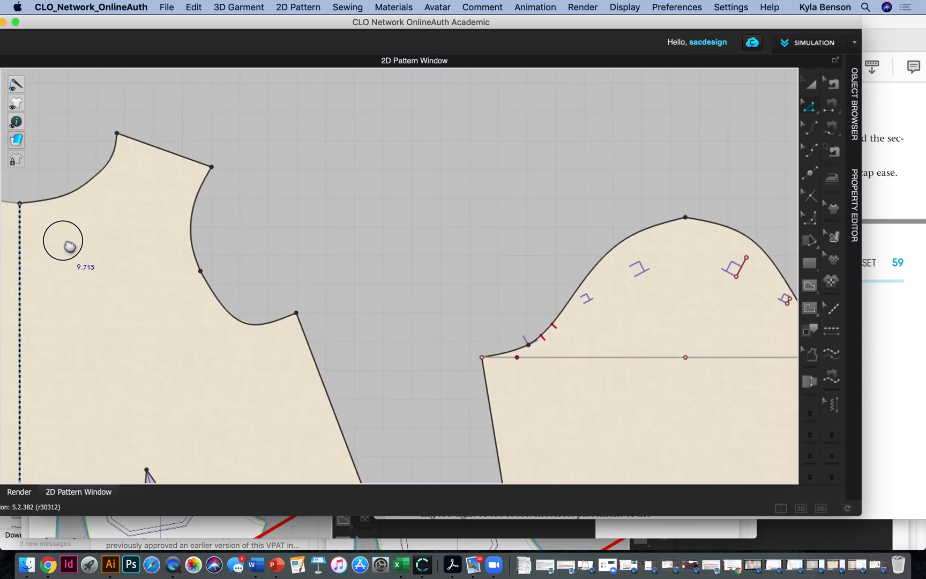
click(611, 254)
right_click(612, 256)
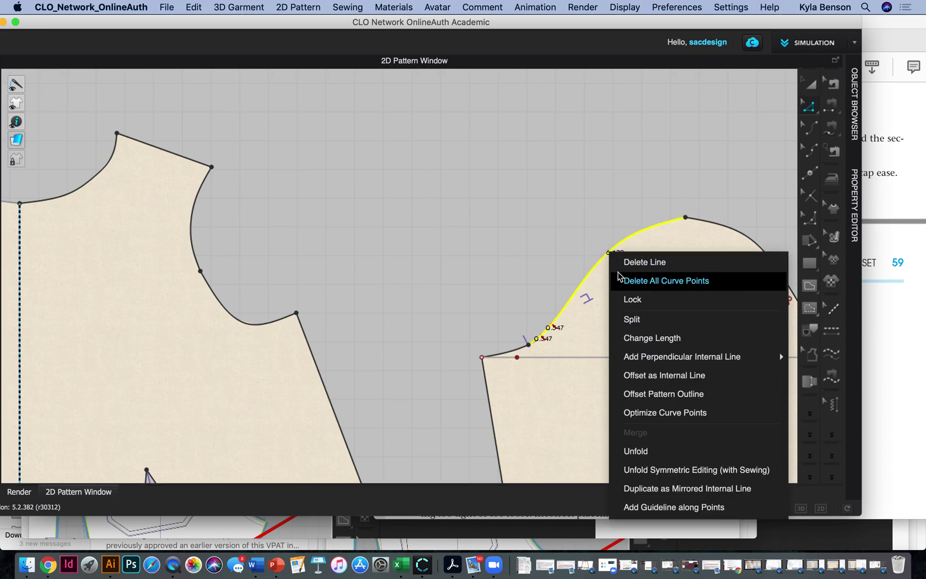
click(667, 340)
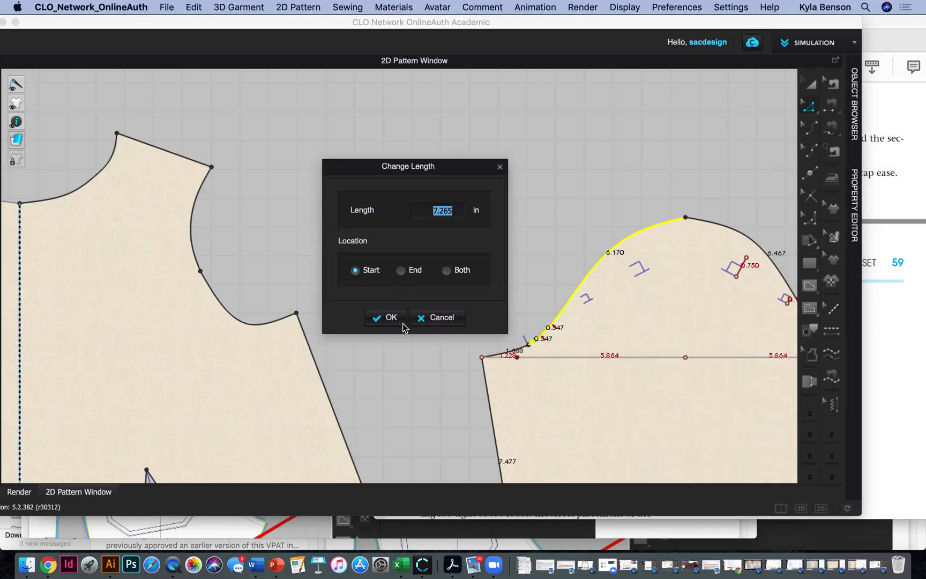
click(500, 168)
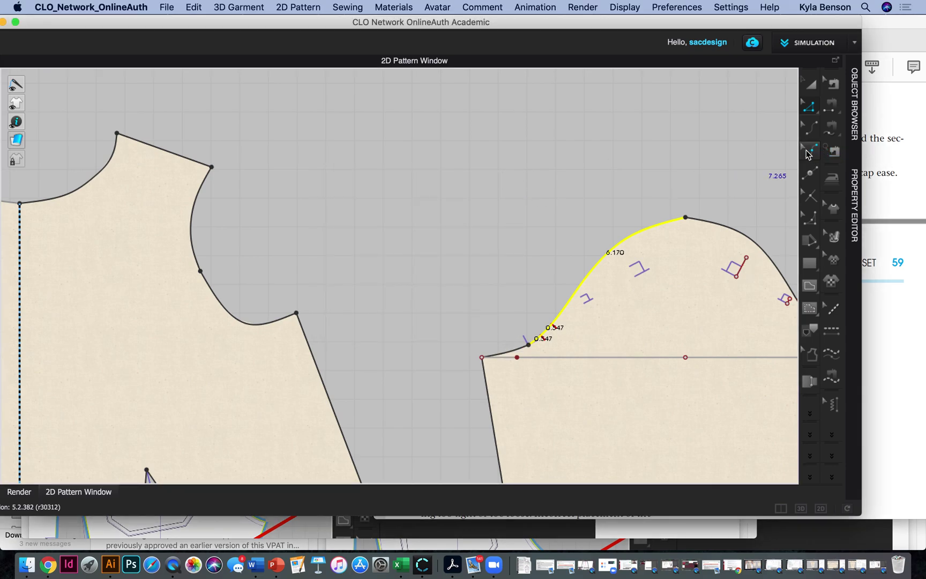
Bow the back half of the sleeve cap outward with Edit Curvature and measure it together with its underarm segment
click(811, 153)
click(812, 128)
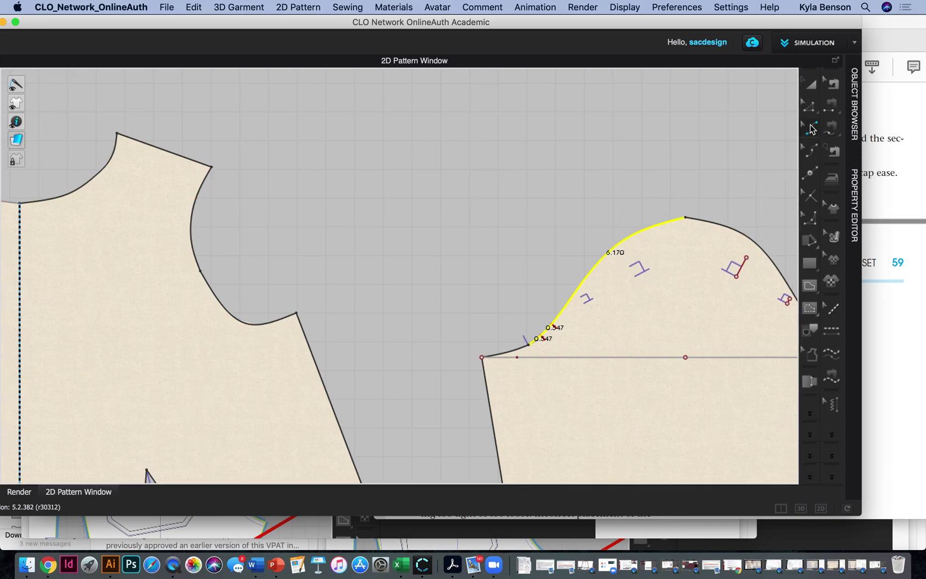
click(810, 107)
key(v)
click(686, 217)
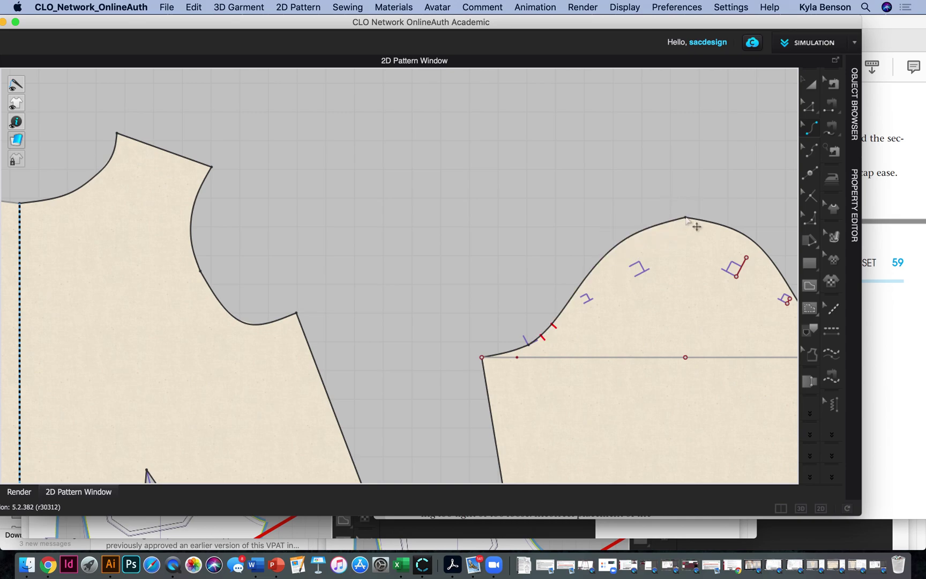
click(669, 221)
drag(641, 234, 616, 244)
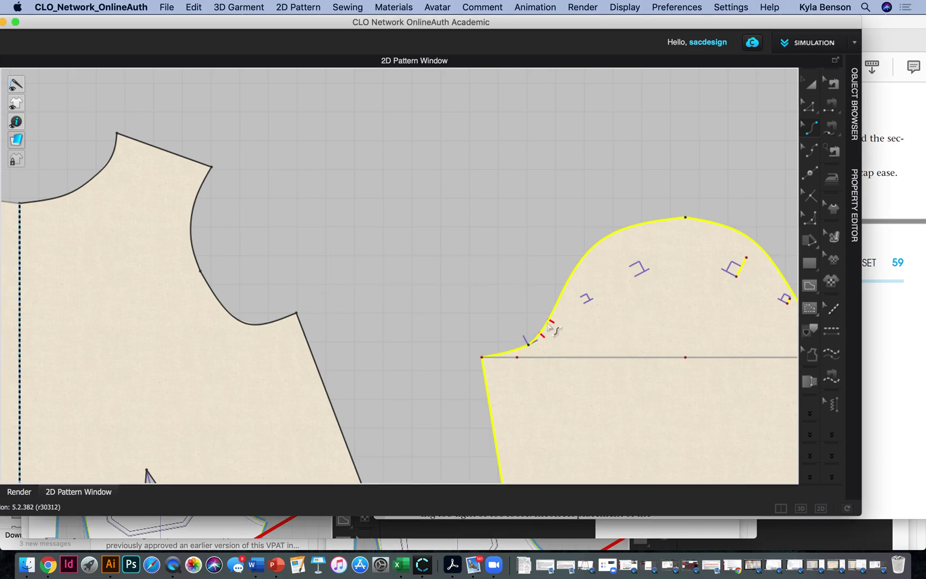
click(809, 106)
click(659, 221)
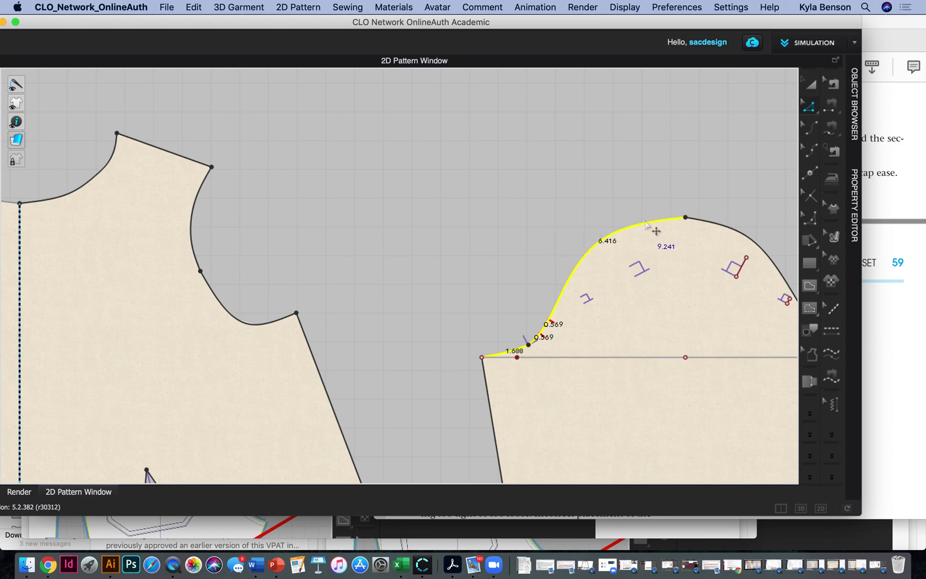
Round the back sleeve cap curve further outward near the crown and adjust its curvature near the underarm
key(c)
drag(619, 234, 613, 228)
drag(538, 343, 539, 351)
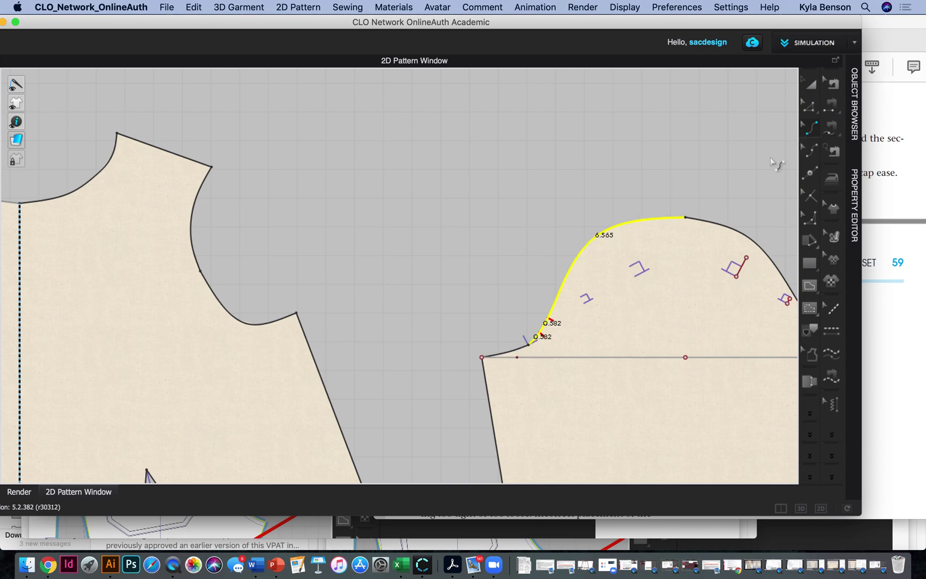
Move the point joining the back sleeve cap curve and the short underarm segment slightly inward, making that segment about 2 in long
drag(529, 346, 533, 345)
key(super+z)
click(810, 106)
drag(529, 346, 543, 348)
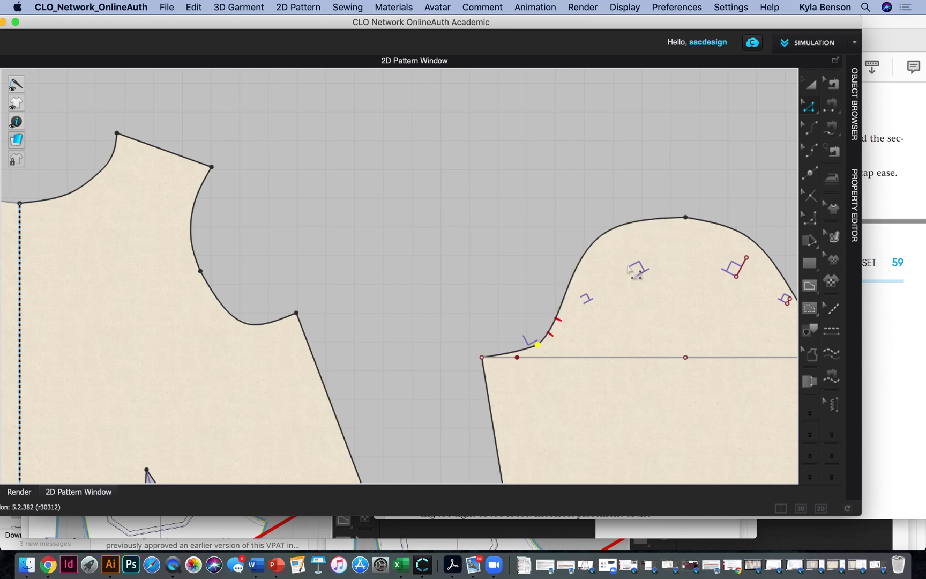
Push the back cap curve upward near the crown with Edit Curvature and measure it with the underarm segment, about 9.47 in together
click(811, 127)
click(615, 235)
drag(614, 232, 621, 218)
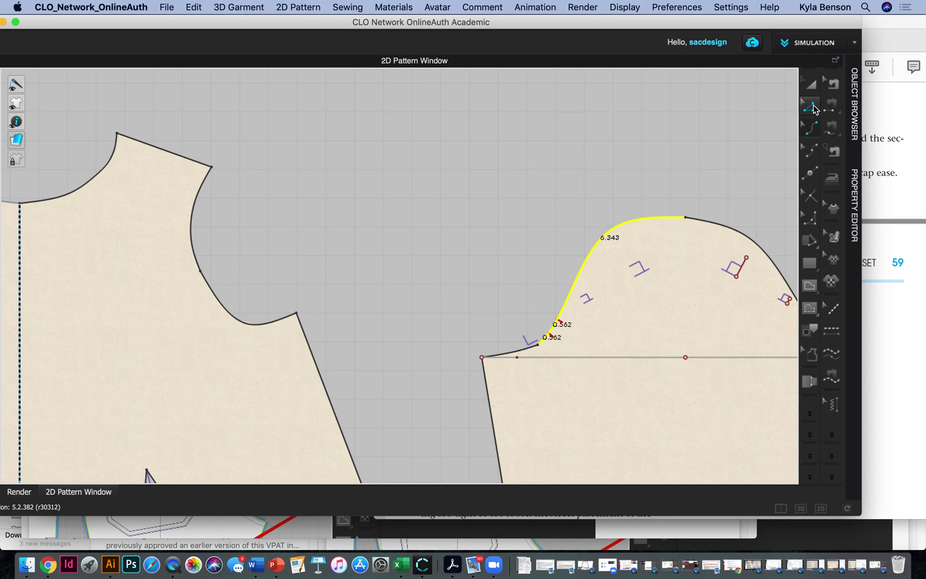
click(813, 108)
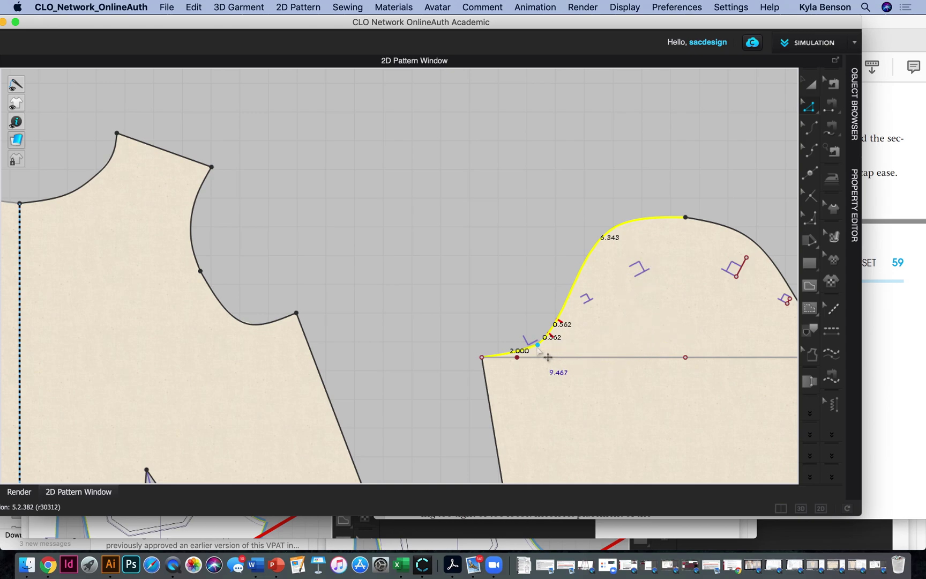
Bow the middle of the back cap curve further outward, so it and the underarm segment total about 9.53 in
click(810, 127)
drag(613, 231, 591, 246)
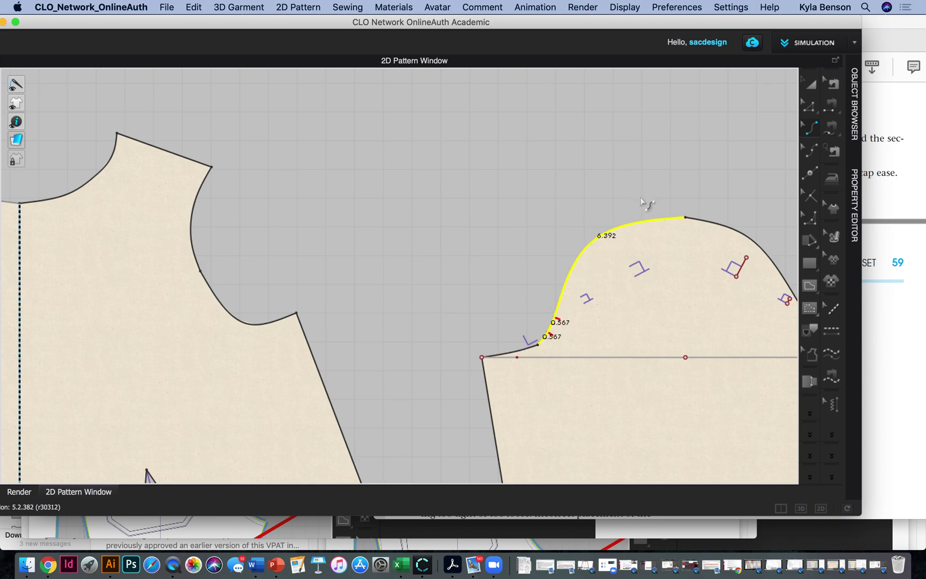
click(809, 106)
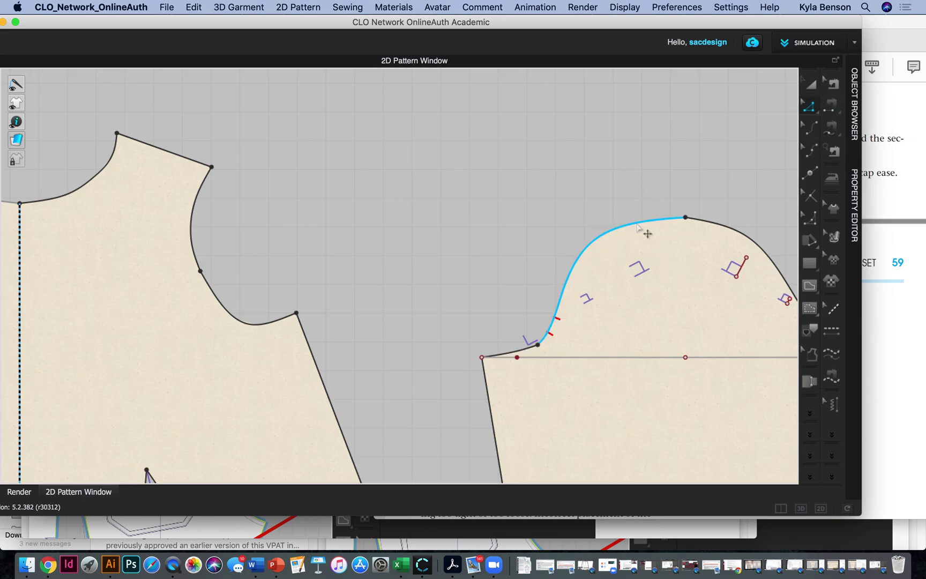
shift+click(514, 353)
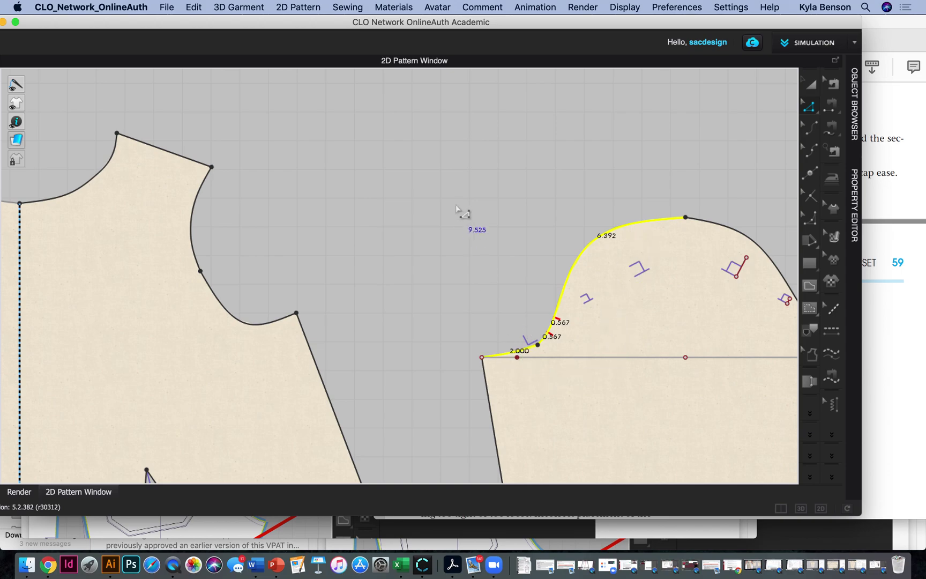
Measure the back bodice armhole and flatten its curve with Edit Curvature to about 9.2 in long
scroll(548, 201, up, 2)
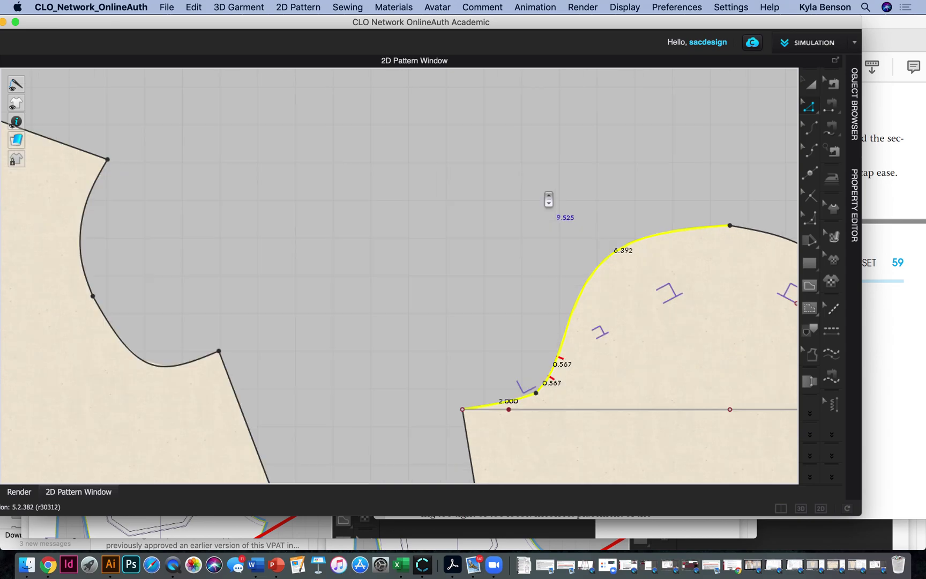
scroll(548, 201, down, 5)
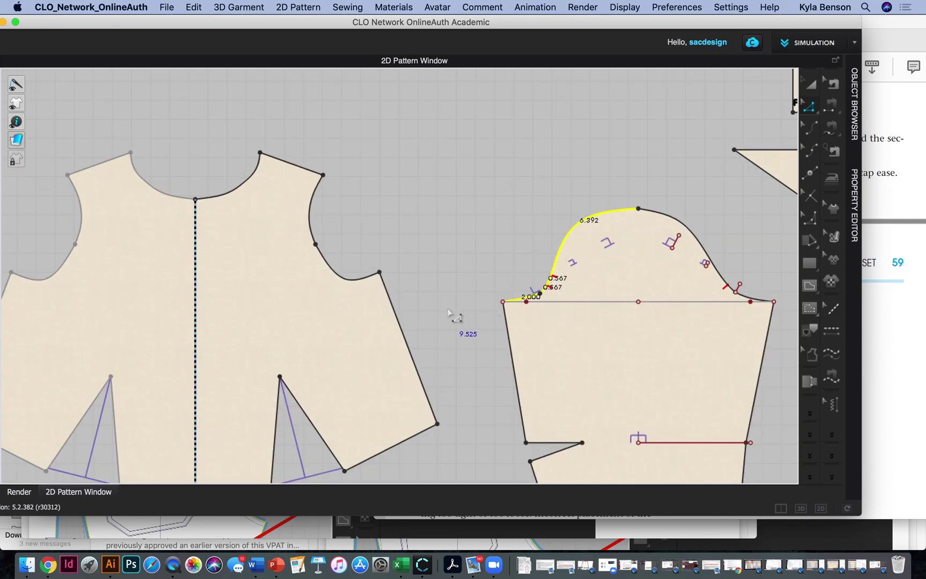
middle_drag(182, 153, 544, 162)
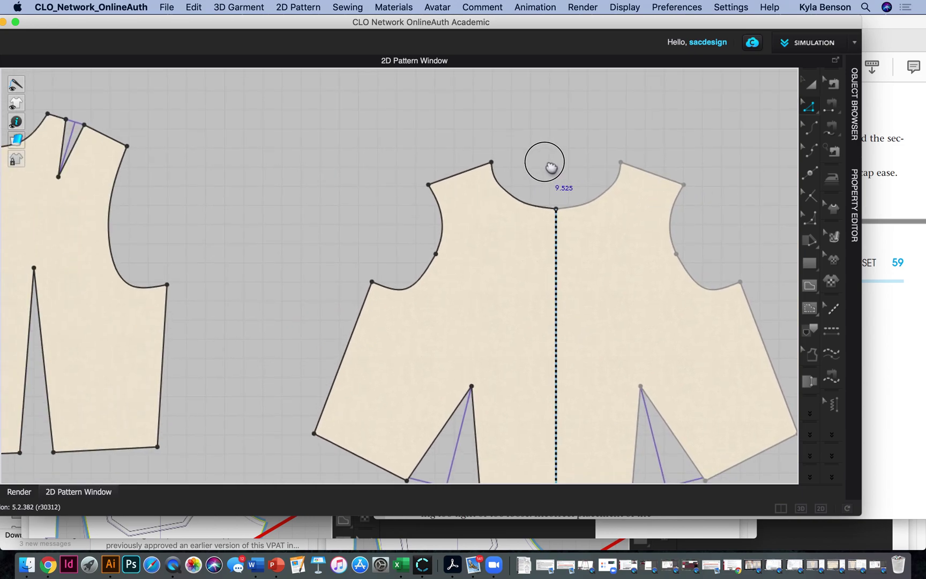
scroll(377, 249, left, 5)
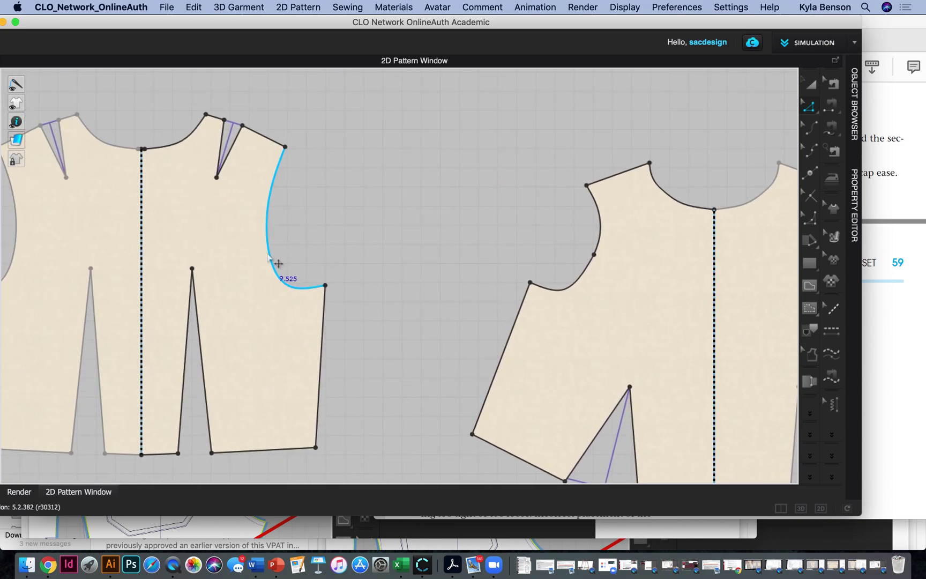
click(269, 255)
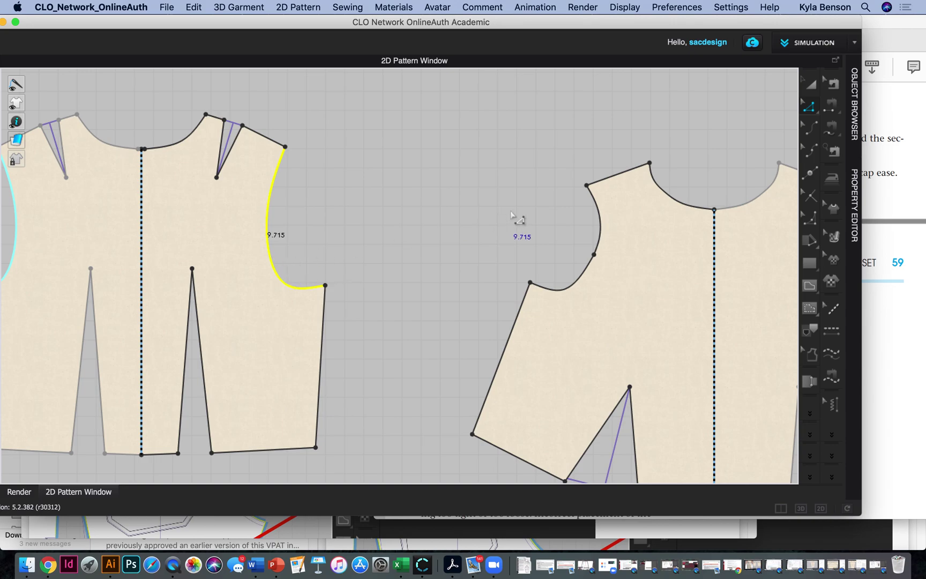
click(810, 127)
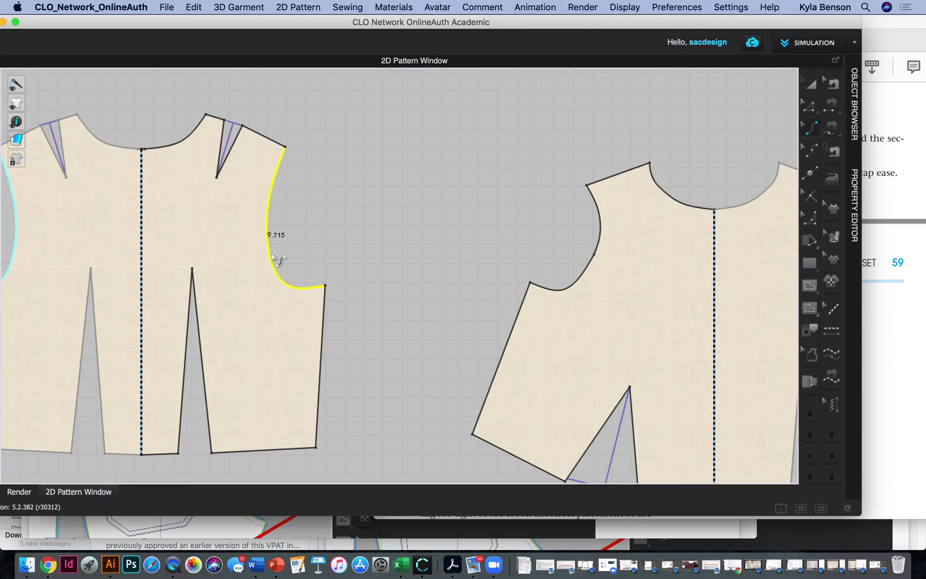
mouse_move(272, 256)
mouse_down()
mouse_move(282, 242)
mouse_move(272, 245)
mouse_up()
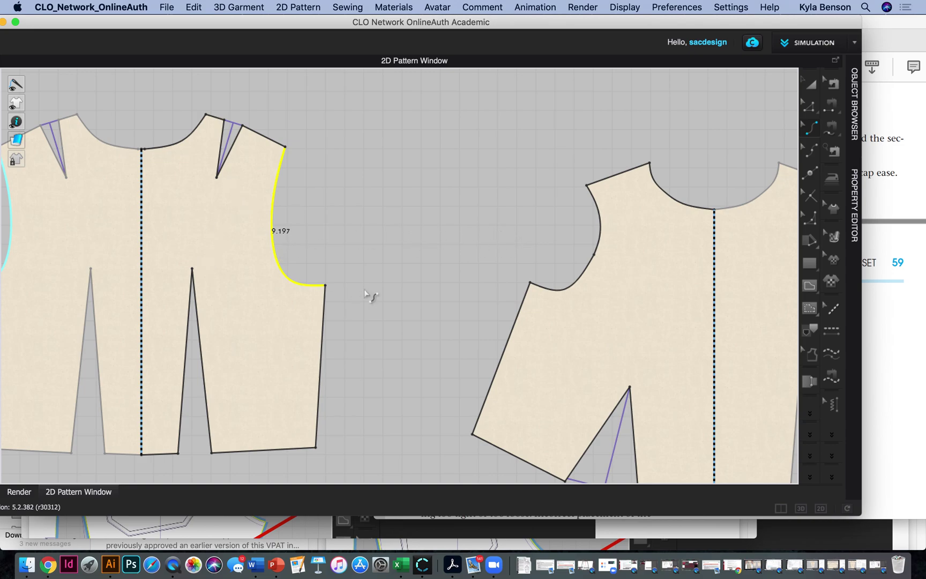
Free-sew the back half of the sleeve cap, from underarm to crown, to the back bodice armhole from underarm to shoulder
scroll(461, 209, down, 5)
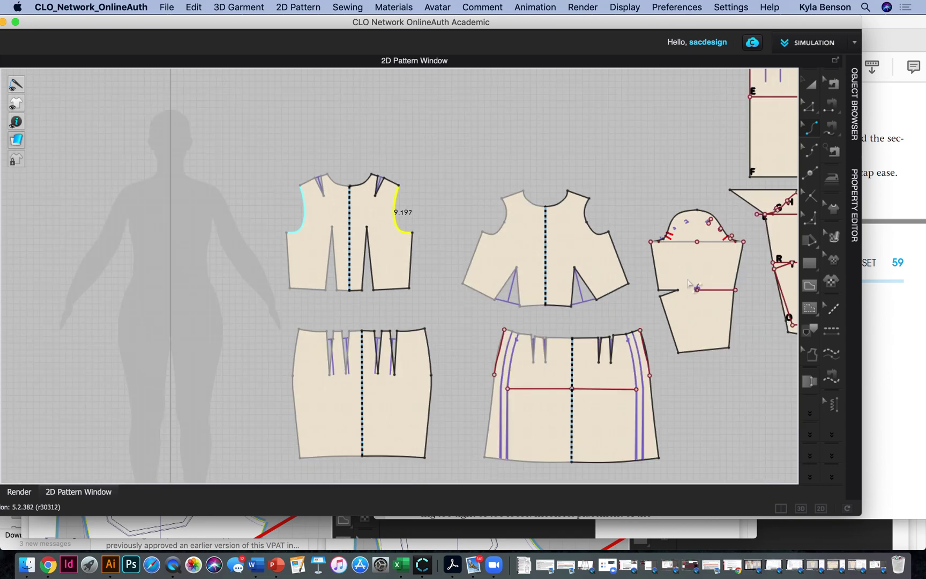
scroll(649, 180, up, 3)
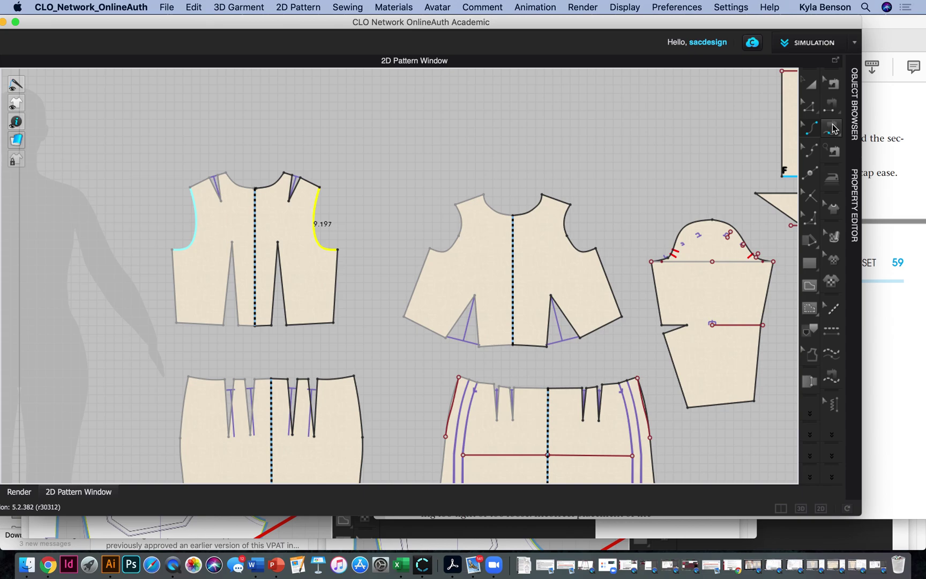
click(832, 128)
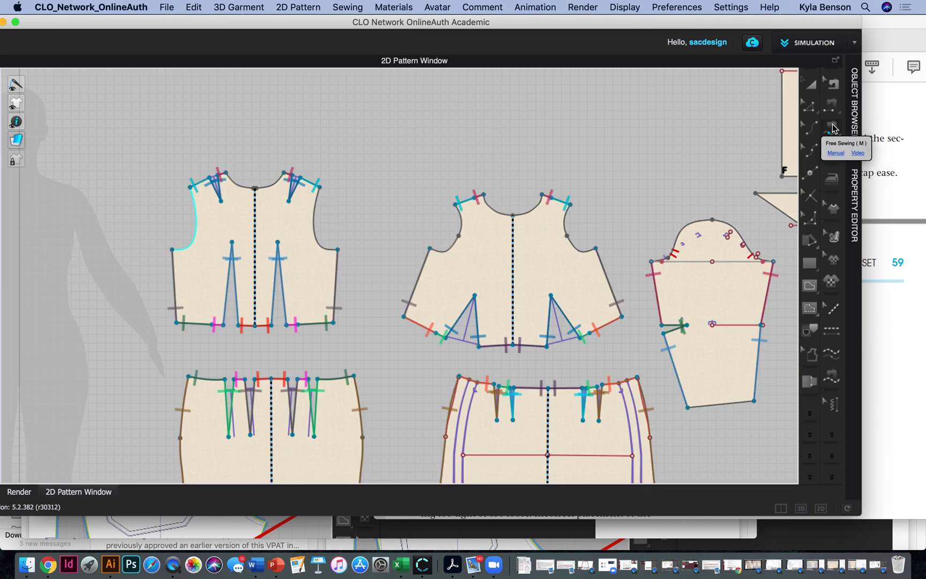
click(652, 261)
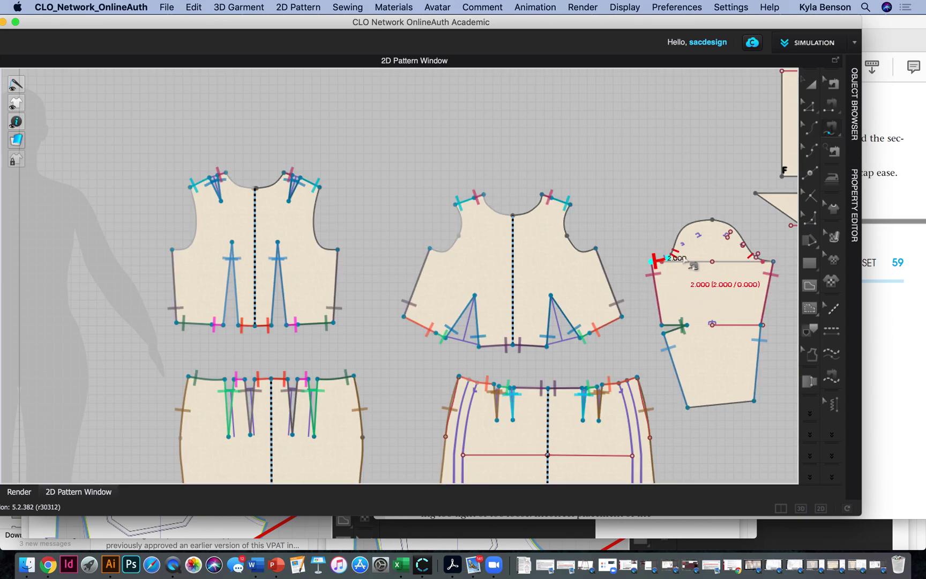
click(712, 220)
click(336, 250)
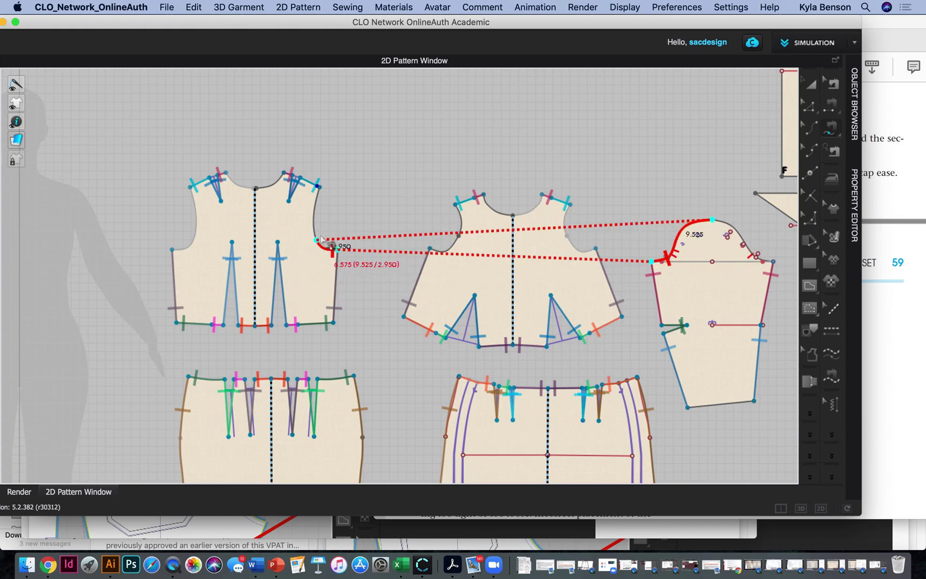
click(320, 188)
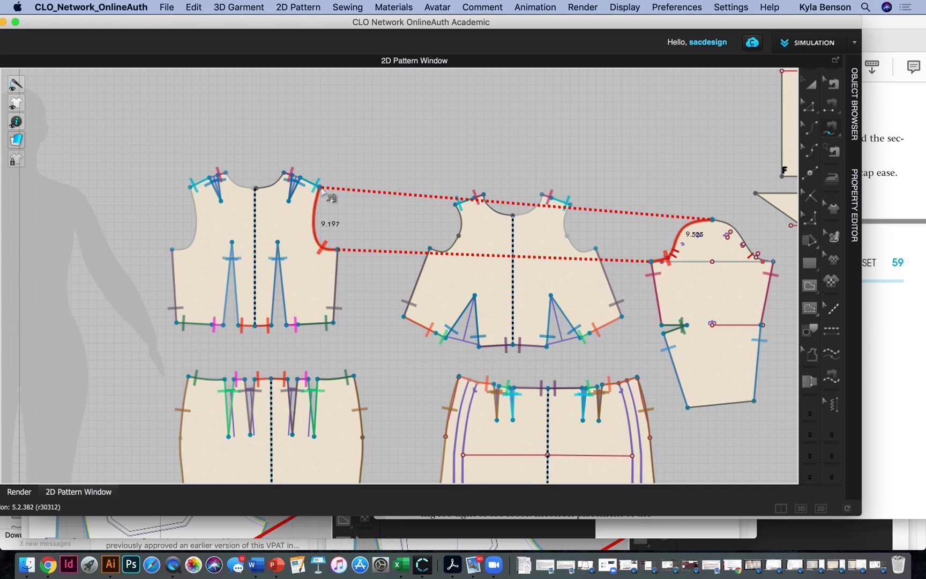
key(shift)
Free-sew the front half of the sleeve cap, from underarm to crown, to the front bodice armhole from underarm to shoulder
click(772, 261)
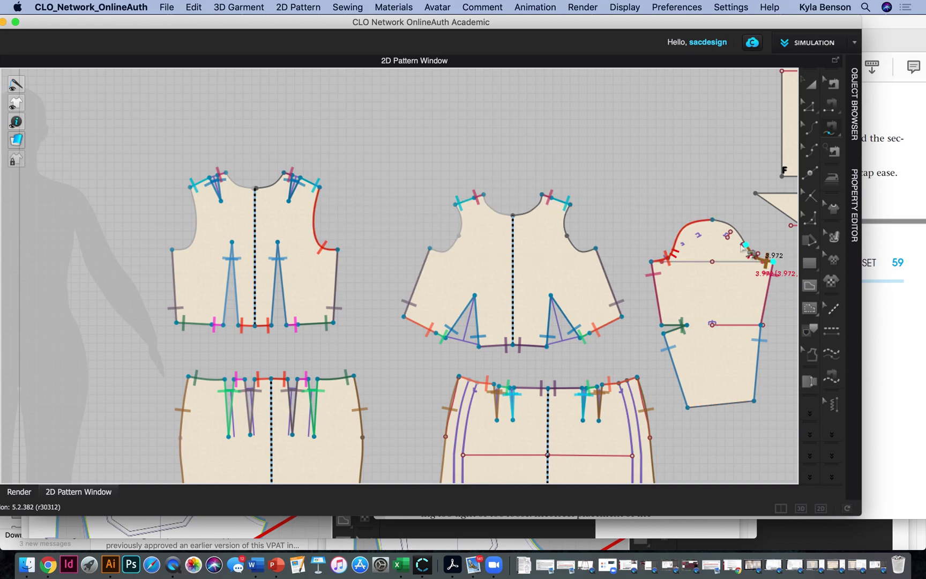
click(712, 220)
click(595, 249)
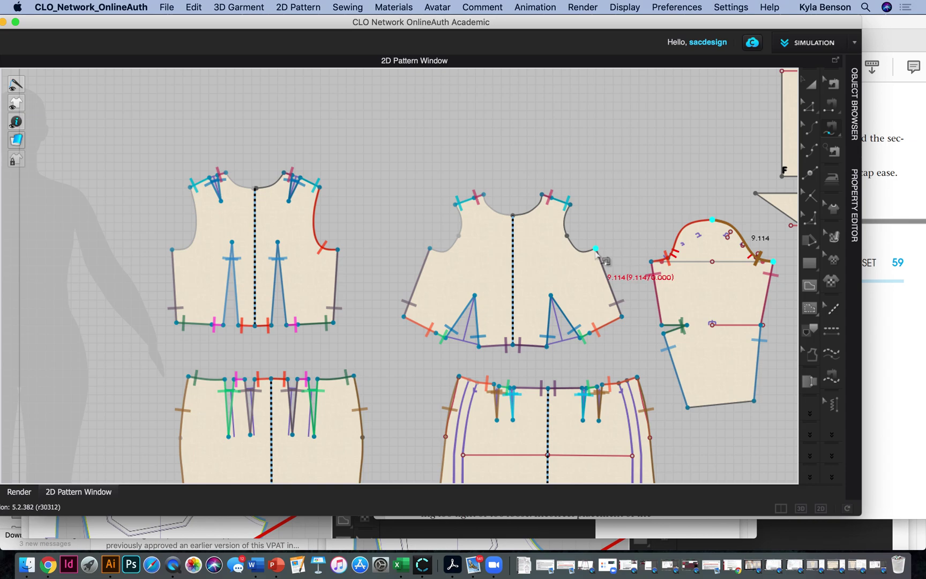
click(430, 249)
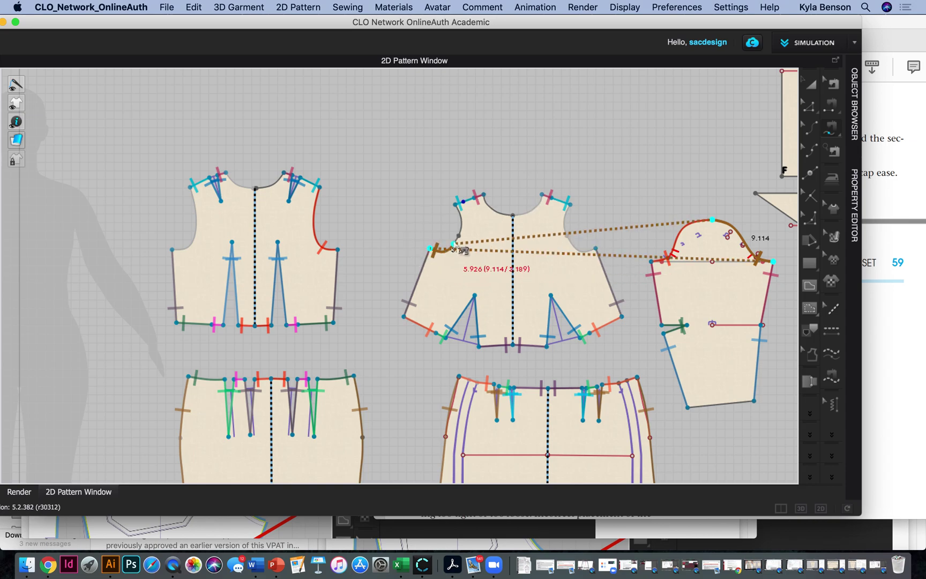
click(456, 204)
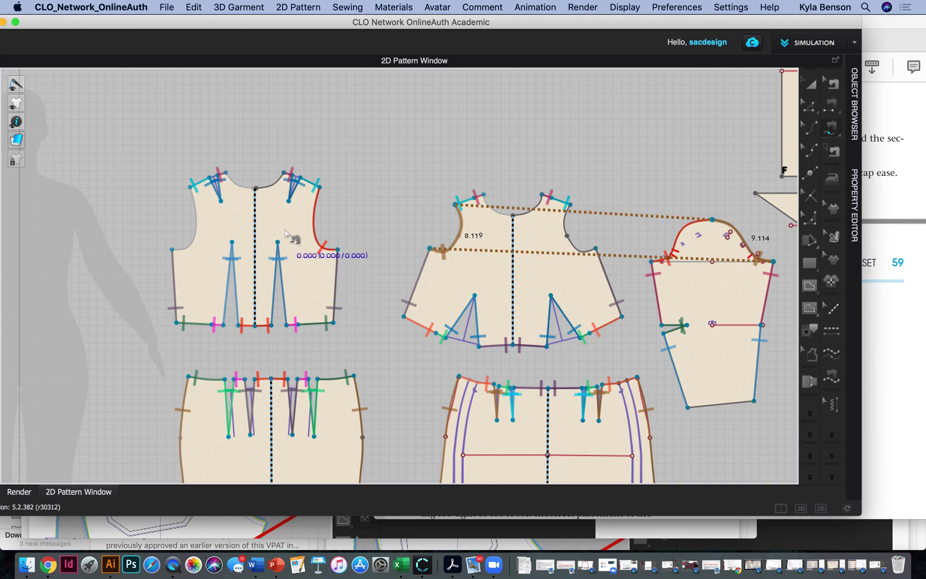
click(290, 231)
Clone the sleeve as a Symmetric Pattern (with Sewing) and place the copy on the opposite side of the bodice pieces
click(811, 83)
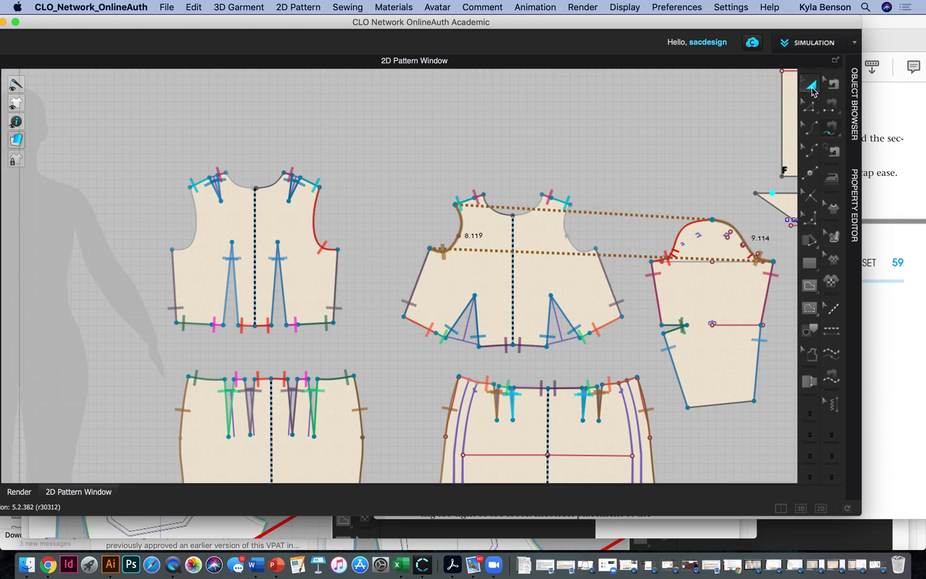
click(726, 304)
right_click(726, 304)
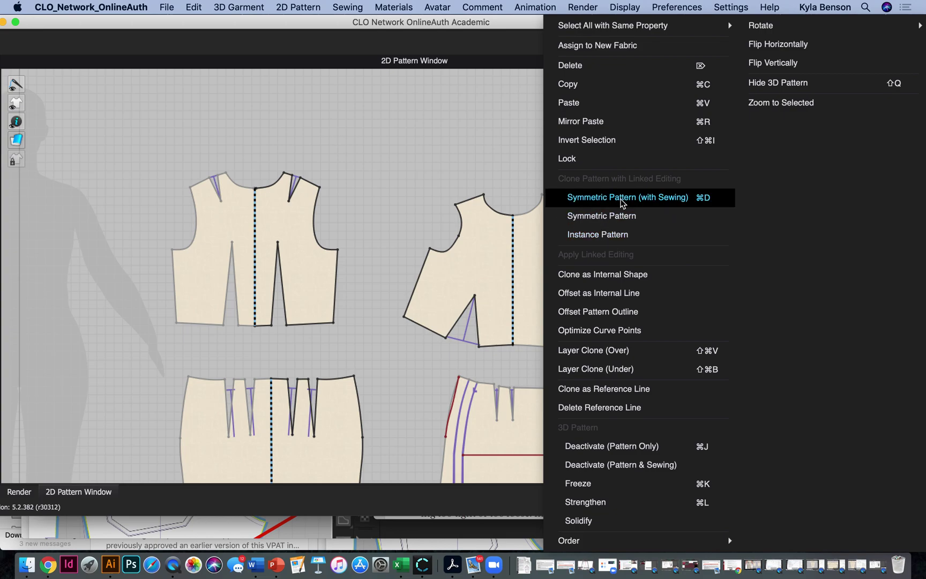
click(622, 195)
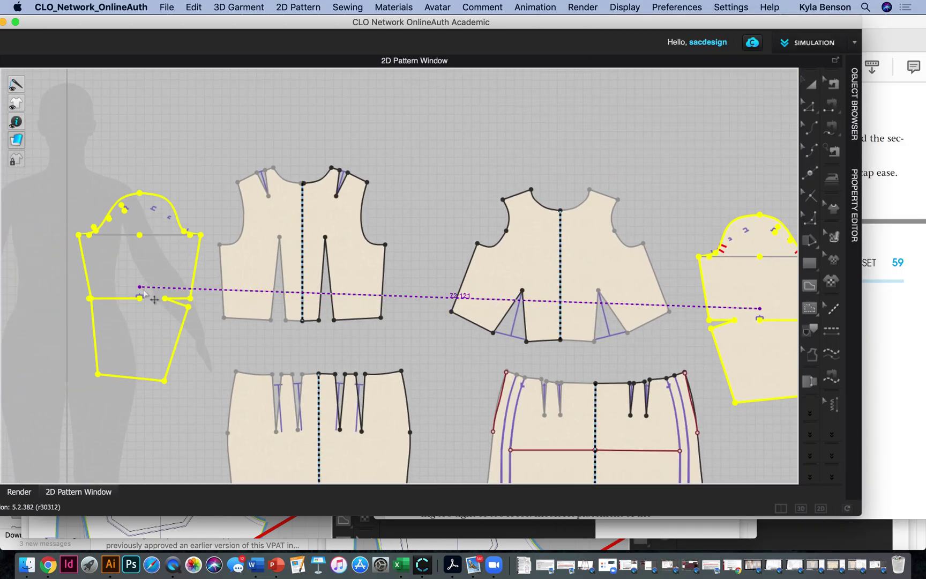
click(143, 292)
scroll(397, 292, down, 5)
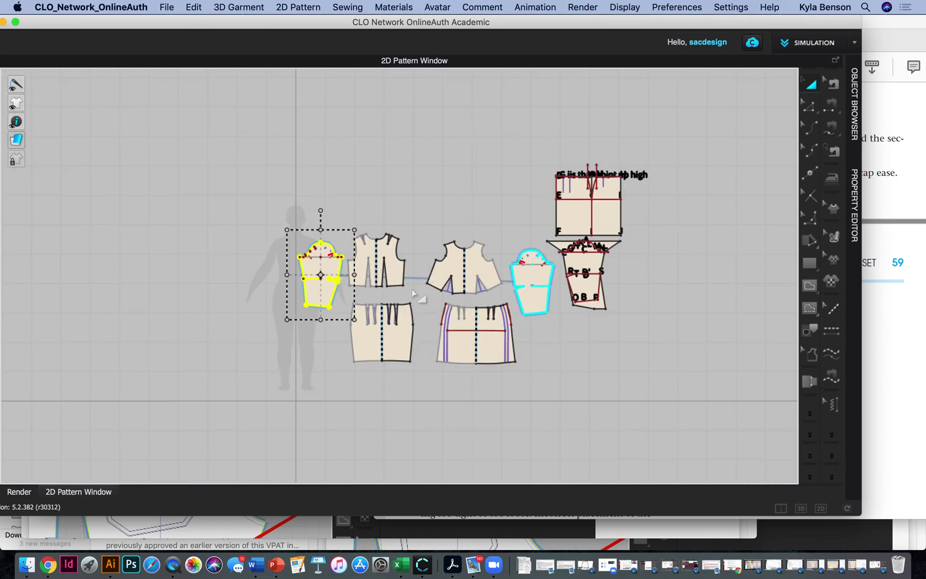
Show the 3D and 2D windows side by side with a wider 3D view, and display the garment on the avatar
click(801, 510)
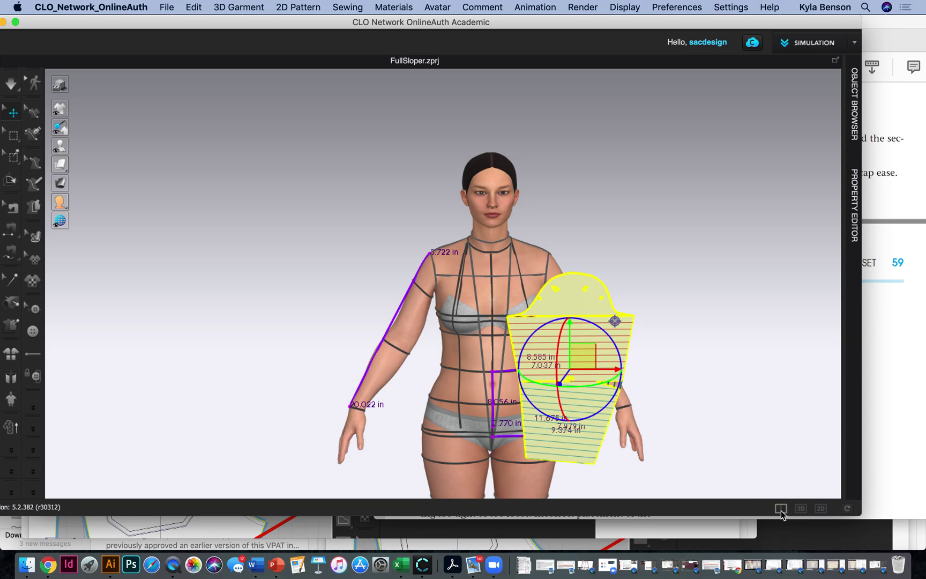
click(781, 510)
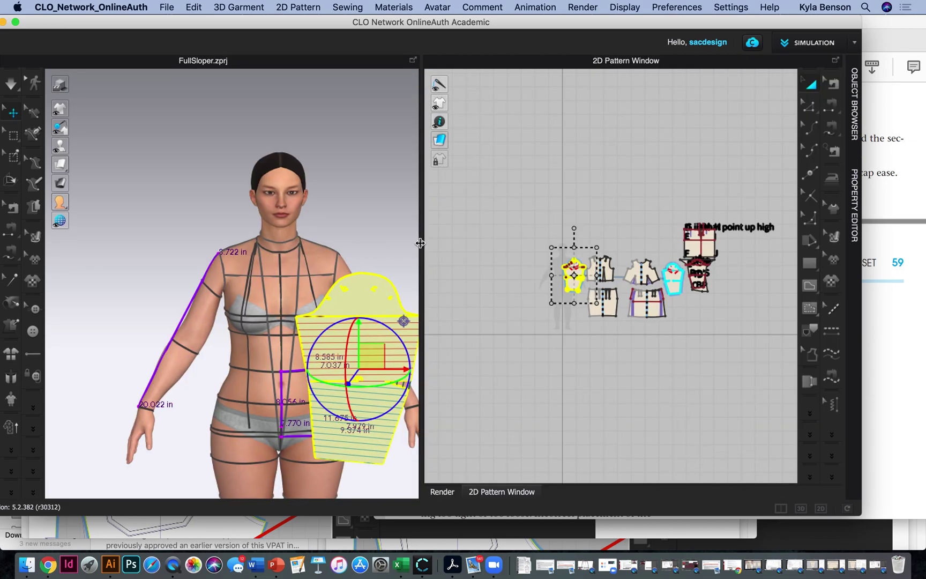
drag(424, 241, 535, 236)
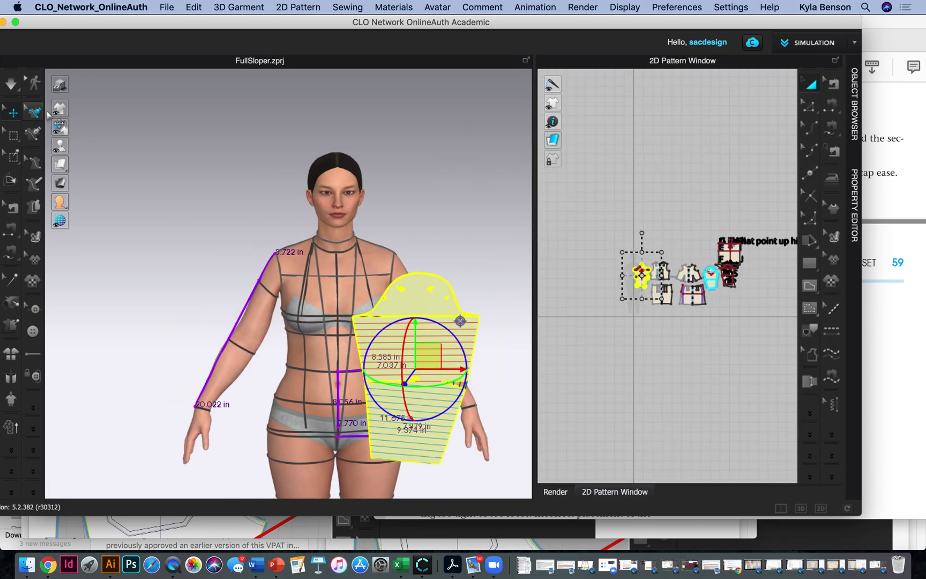
click(74, 128)
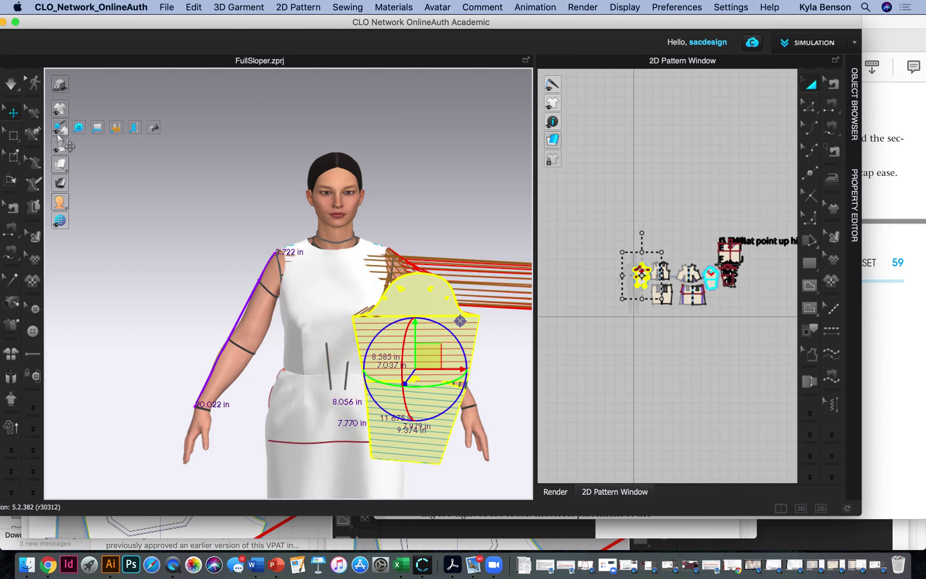
Hide the avatar's measurements and display its arrangement points
mouse_move(61, 146)
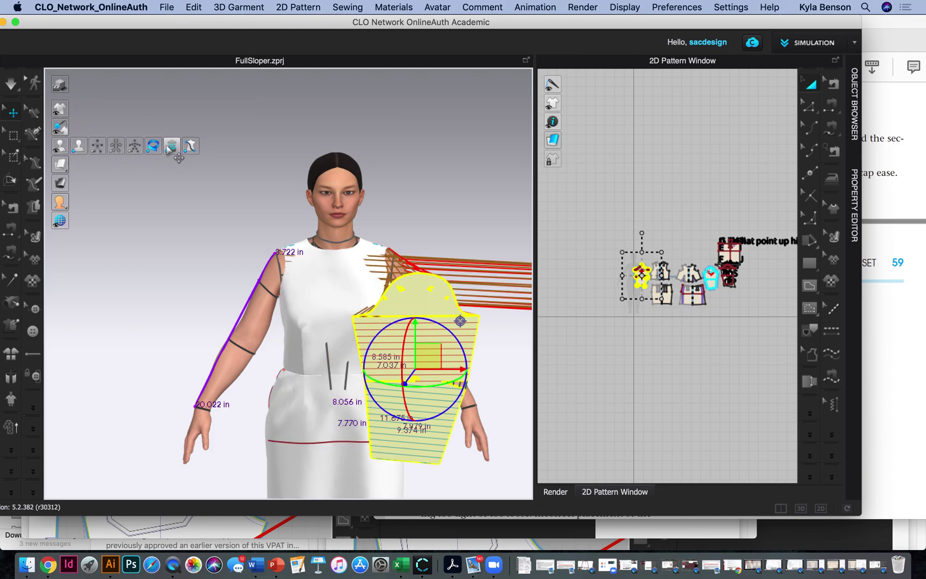
click(154, 146)
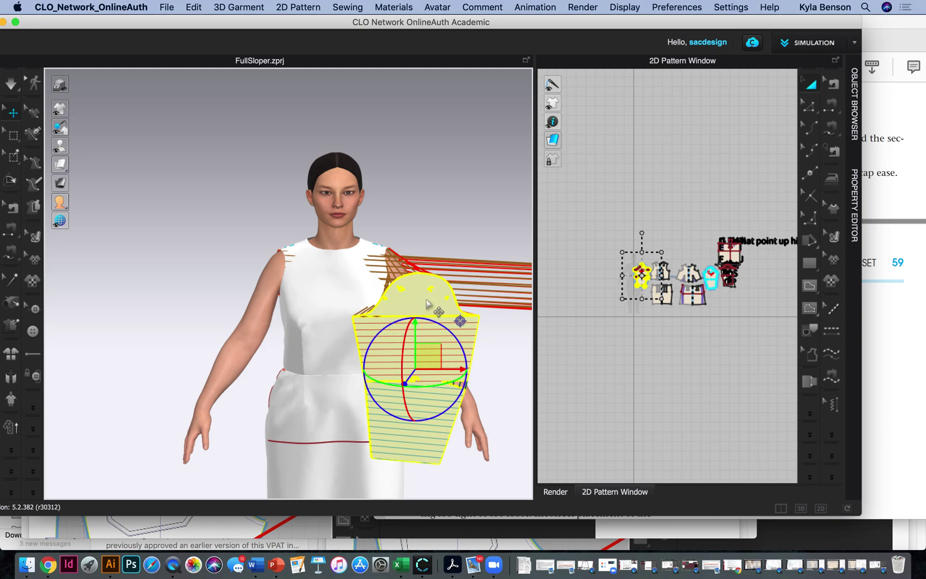
mouse_move(60, 147)
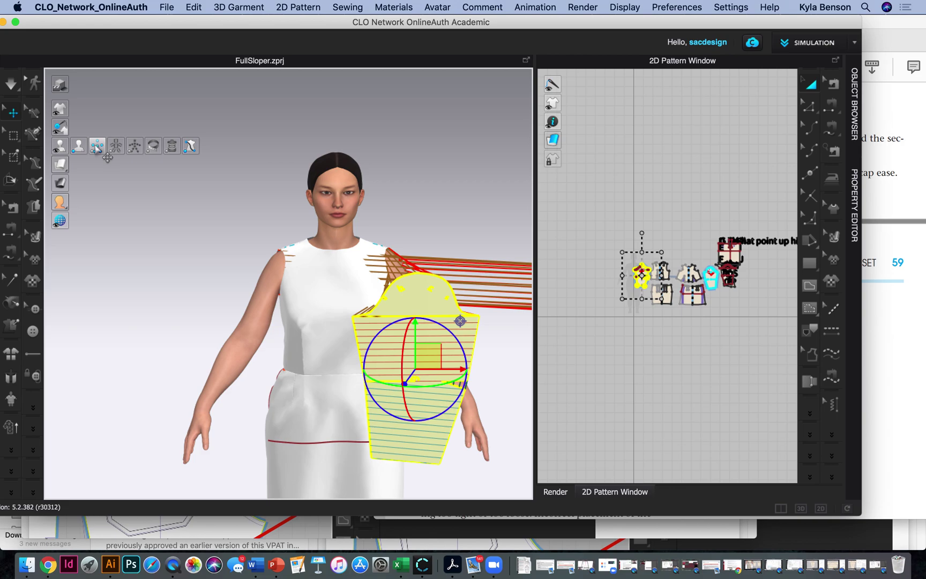
click(97, 146)
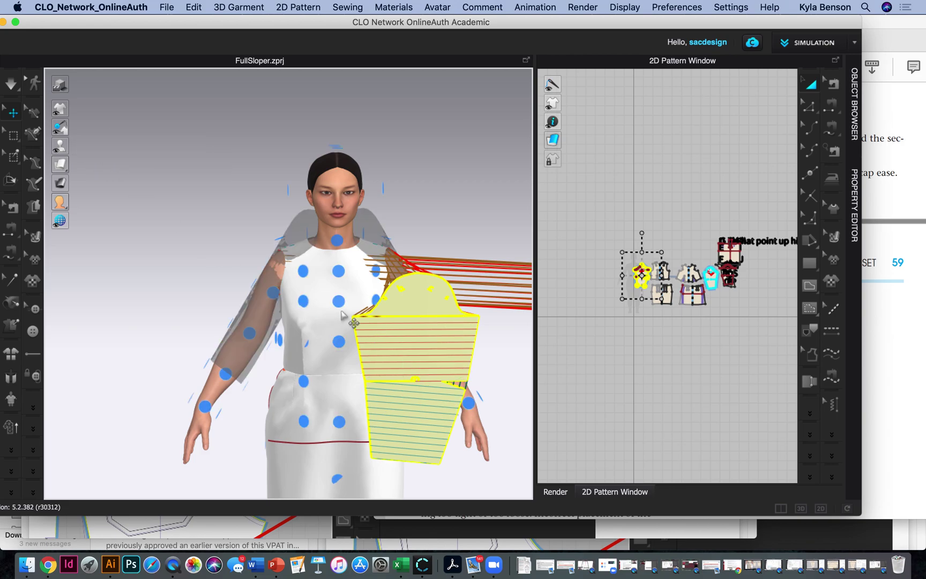
Arrange the selected sleeve around the avatar's left arm using the outer upper-arm arrangement point
click(426, 304)
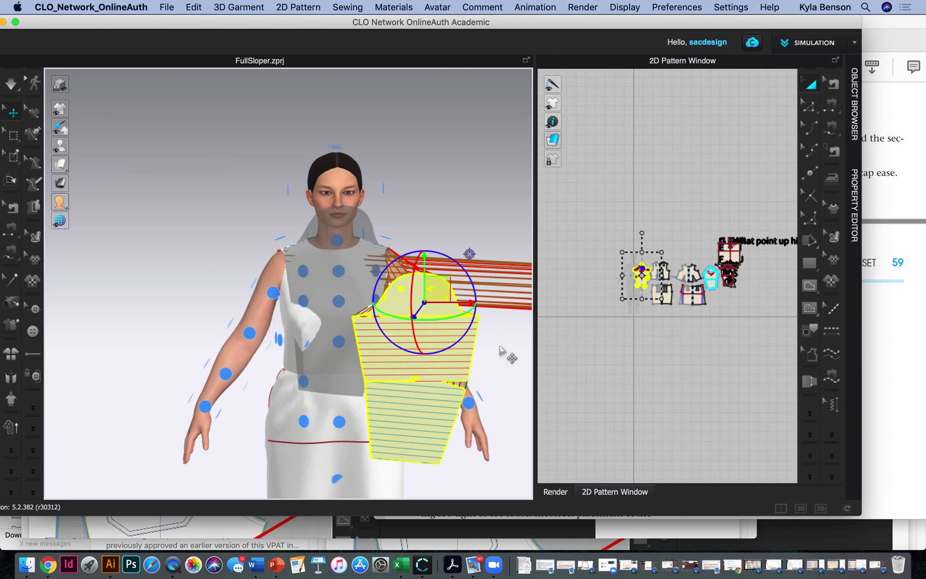
key(6)
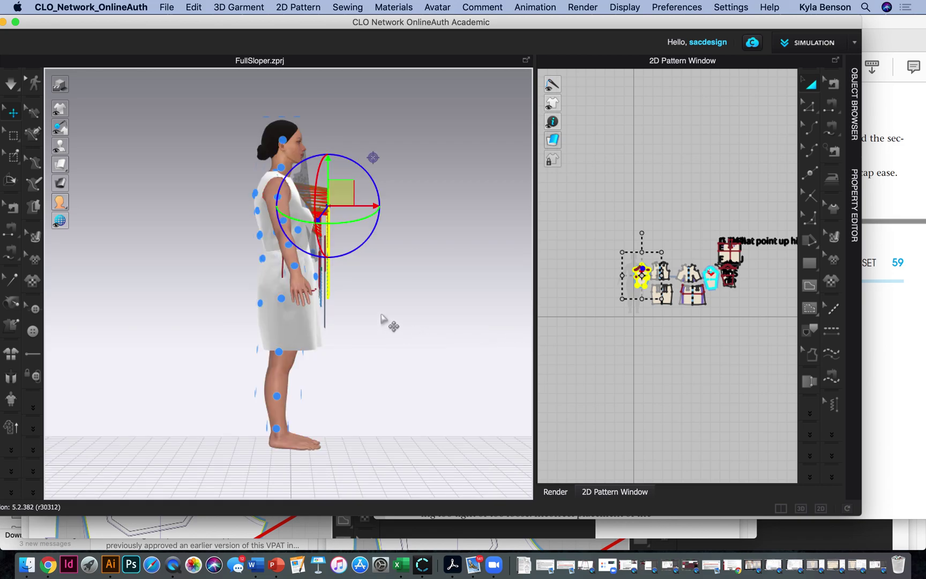
key(4)
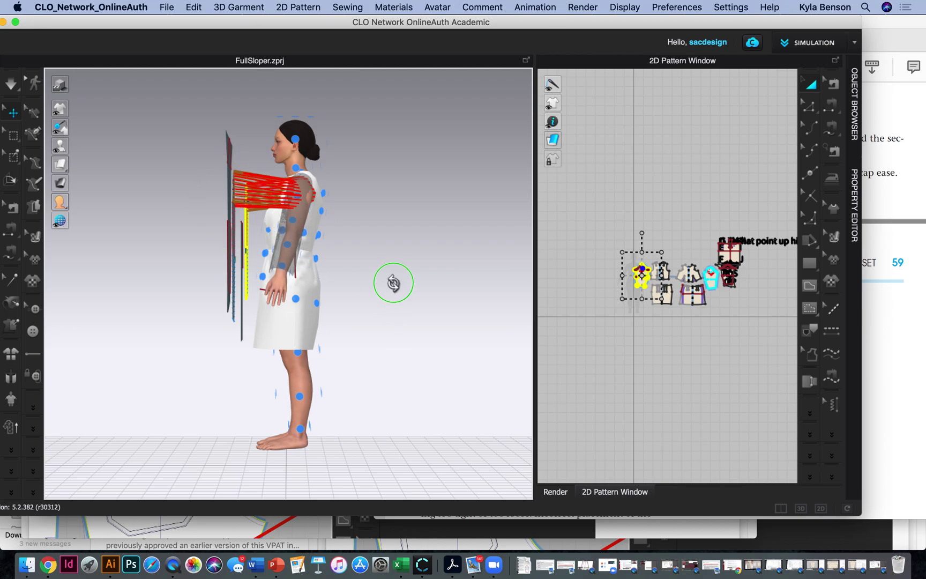
right_drag(393, 279, 290, 269)
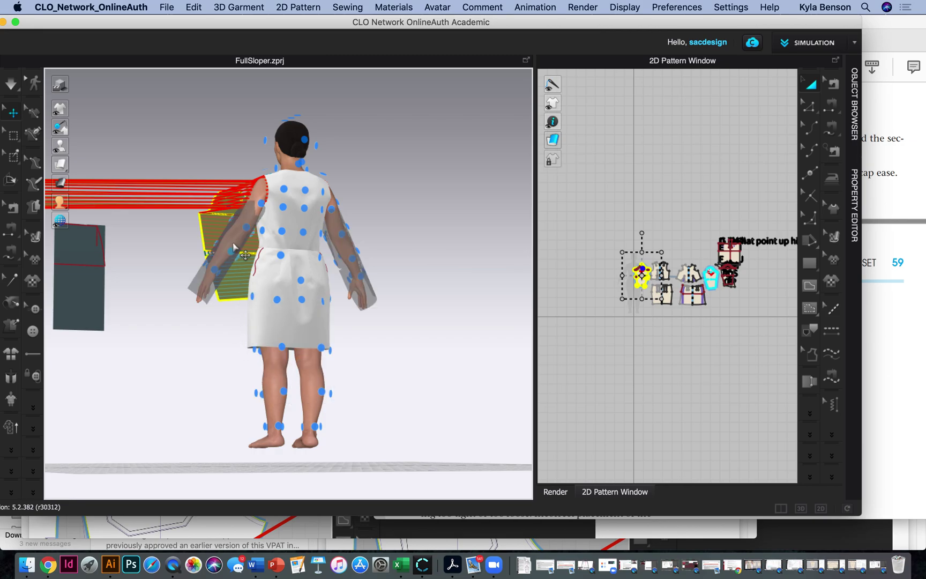
right_drag(258, 268, 352, 263)
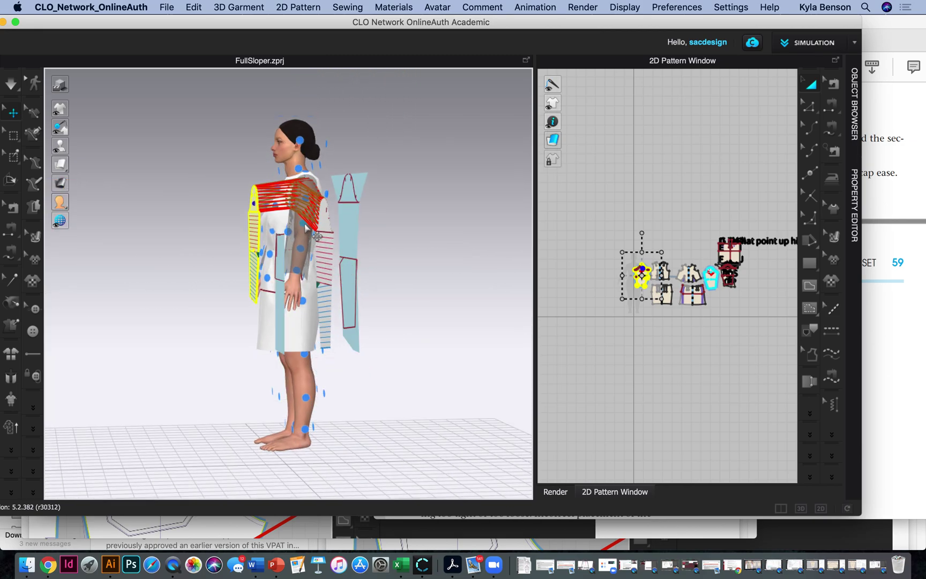
scroll(306, 225, up, 6)
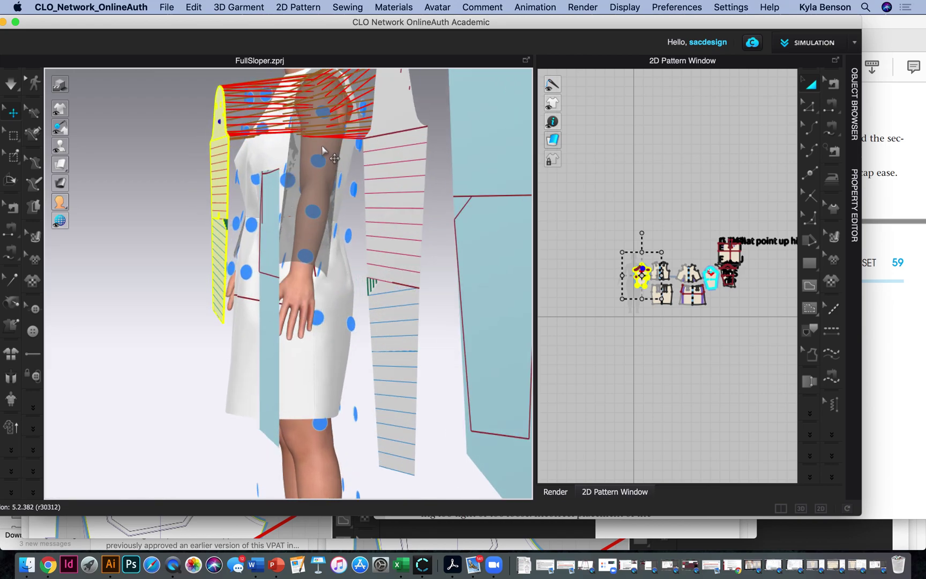
click(323, 150)
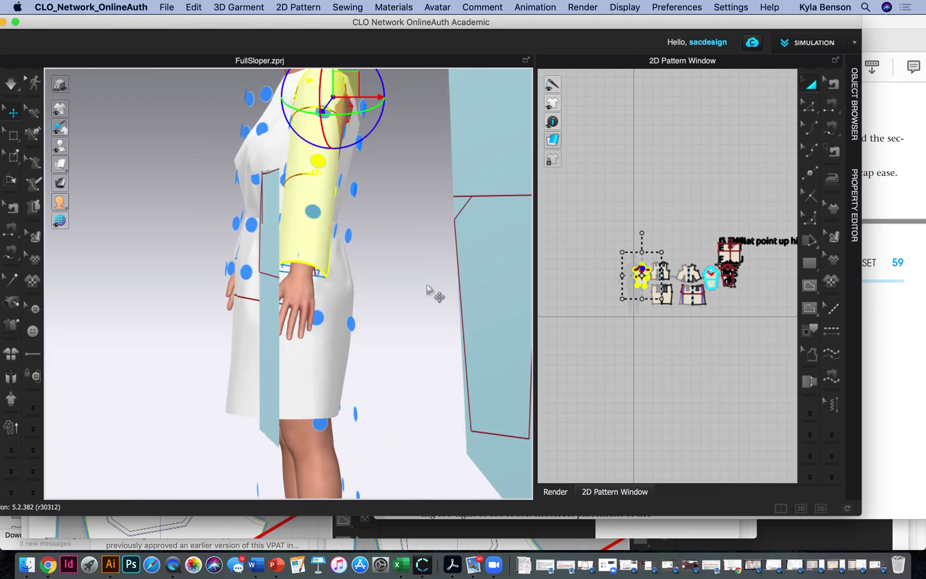
Simulate the garment so the sewn sleeves drape on the avatar, and clear the sleeve selection
scroll(427, 290, down, 5)
right_drag(427, 290, 509, 320)
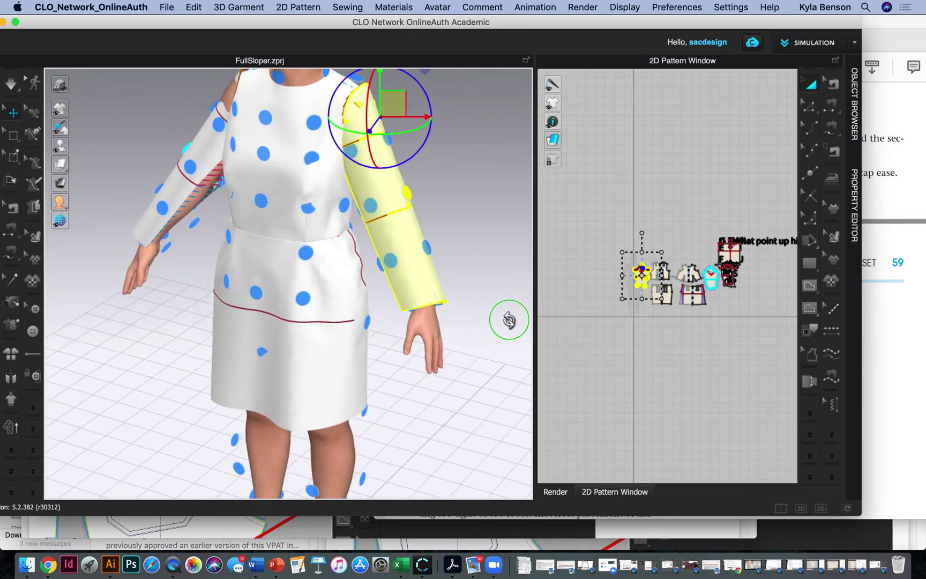
scroll(509, 320, down, 3)
scroll(217, 325, down, 2)
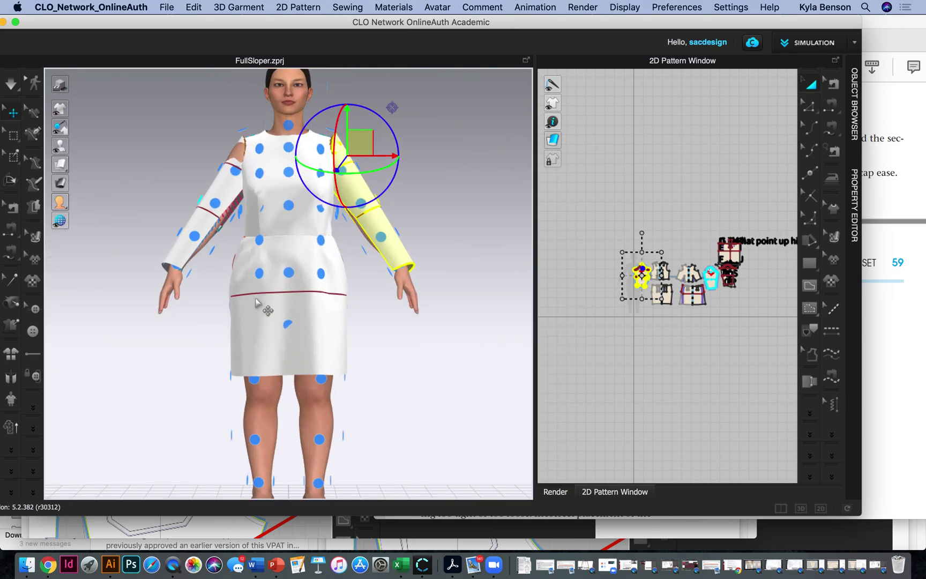
right_drag(424, 326, 406, 368)
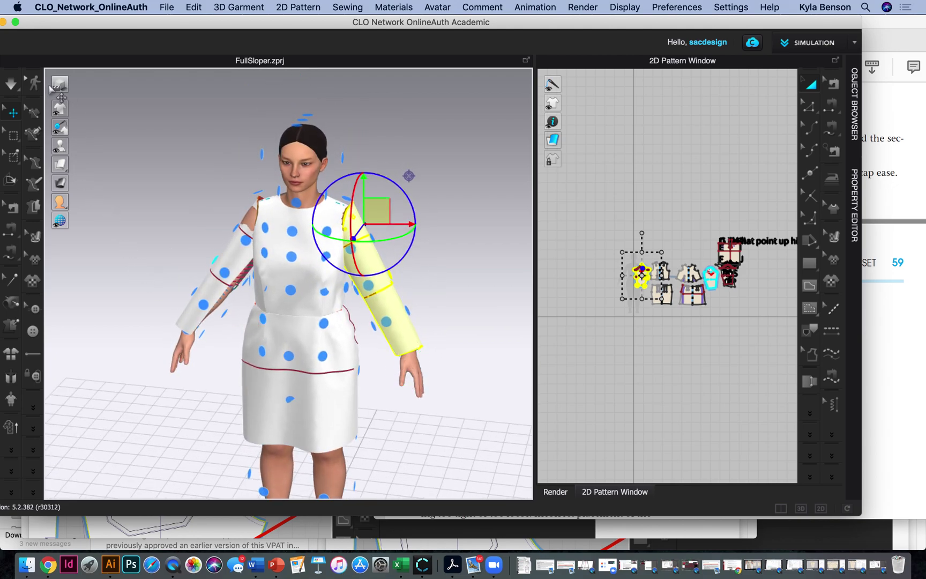
click(11, 84)
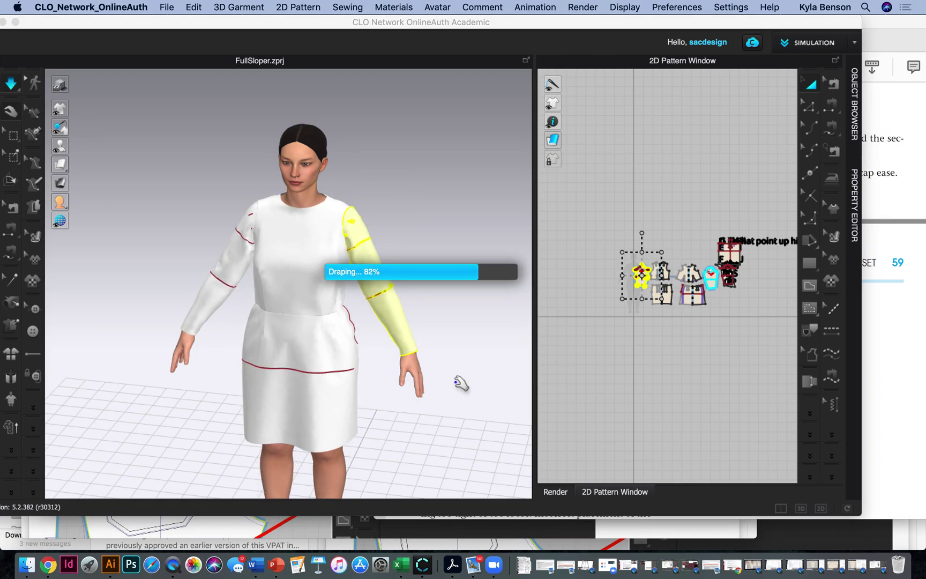
right_drag(378, 420, 451, 221)
click(410, 457)
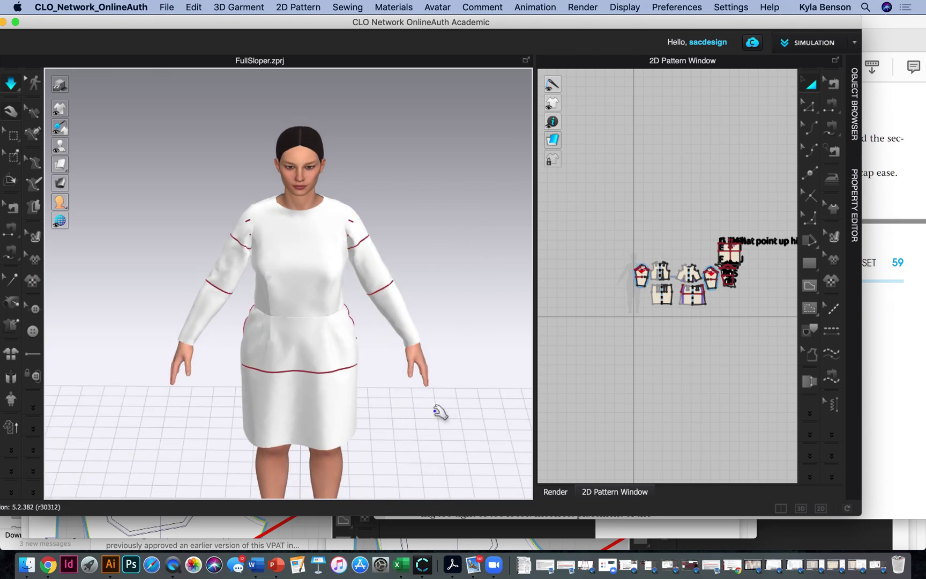
Tug the sleeve on the avatar's right arm to settle the fabric, and stop the simulation
right_drag(439, 409, 173, 336)
scroll(236, 298, up, 5)
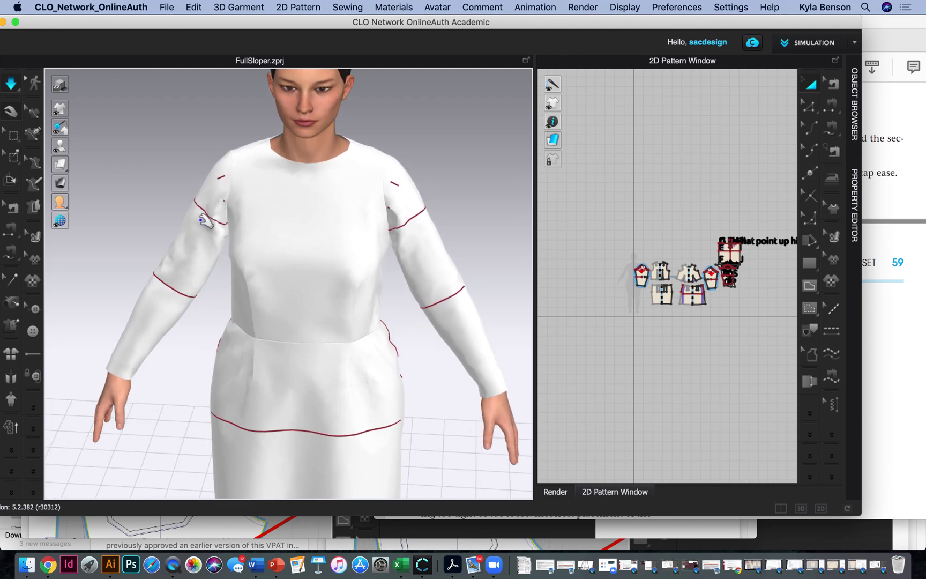
click(168, 281)
drag(169, 281, 208, 244)
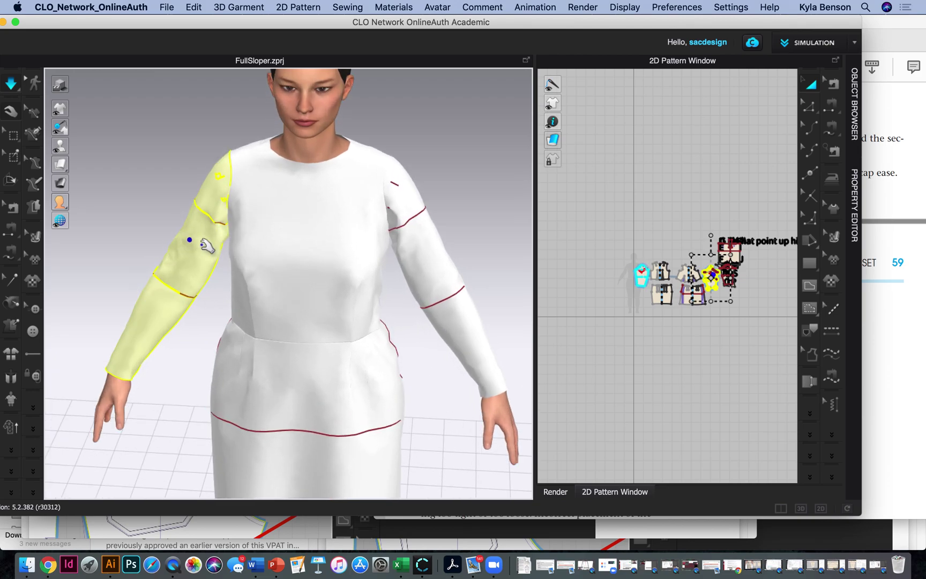
right_drag(207, 246, 240, 230)
drag(228, 236, 181, 231)
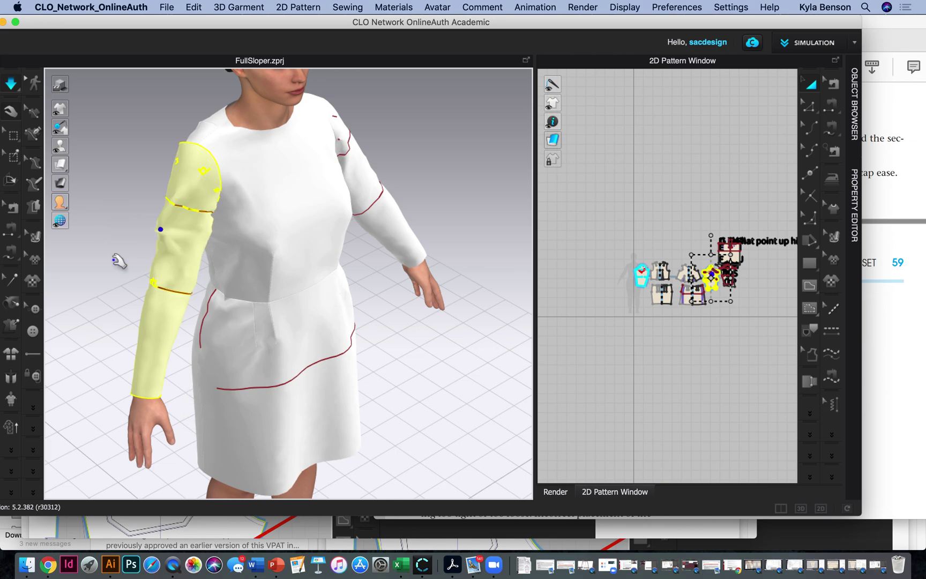
right_drag(170, 384, 166, 356)
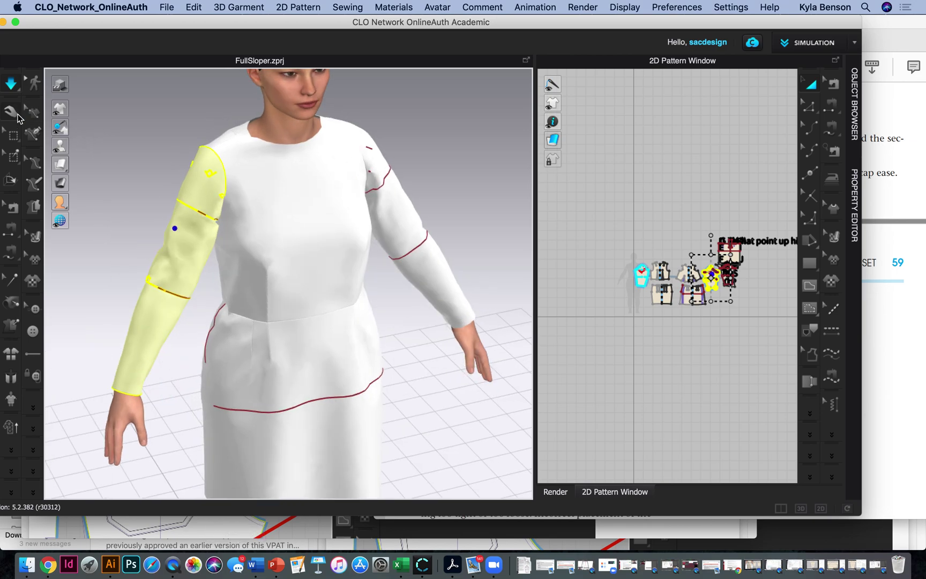
click(12, 83)
Deselect the sleeve and examine the fit of the draped garment from the back and the front
right_drag(462, 248, 158, 183)
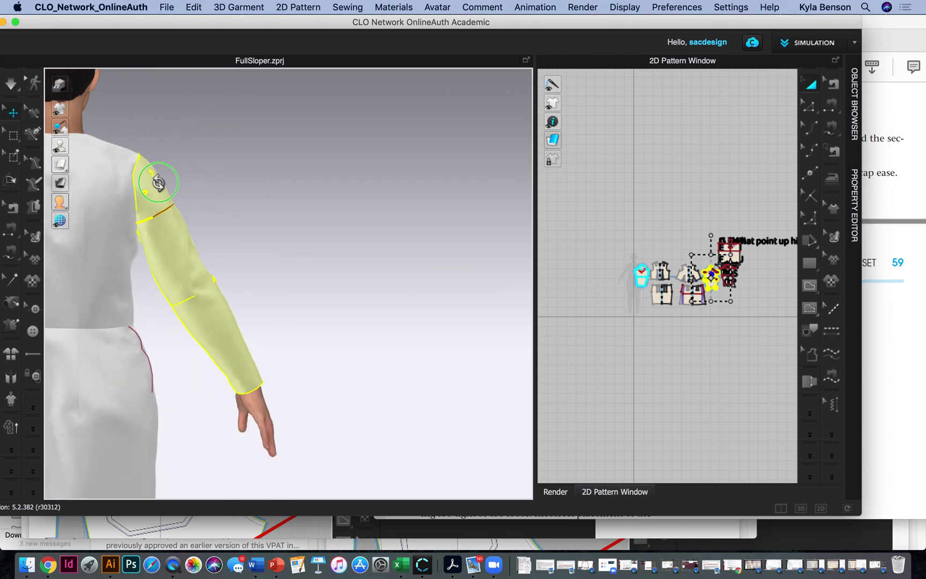
right_drag(159, 252, 399, 213)
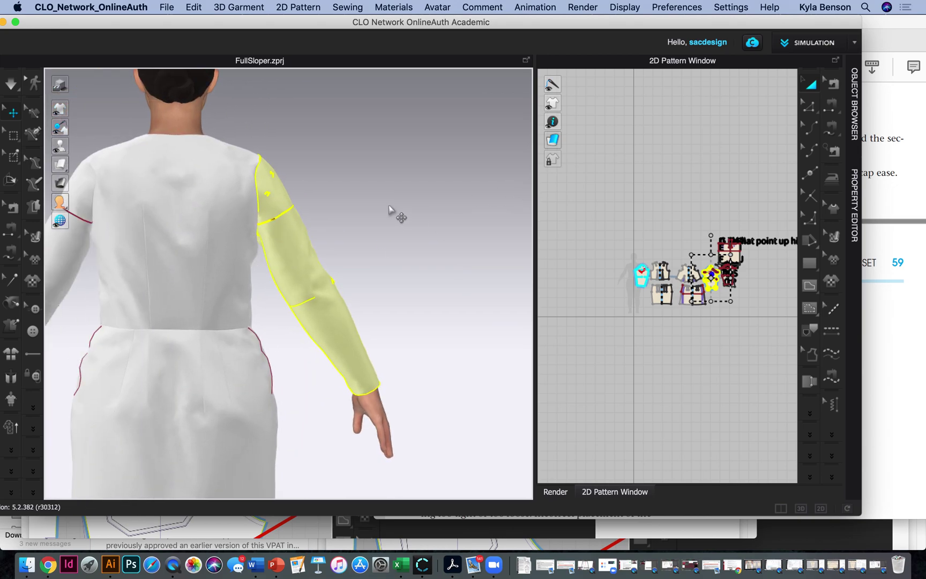
click(384, 223)
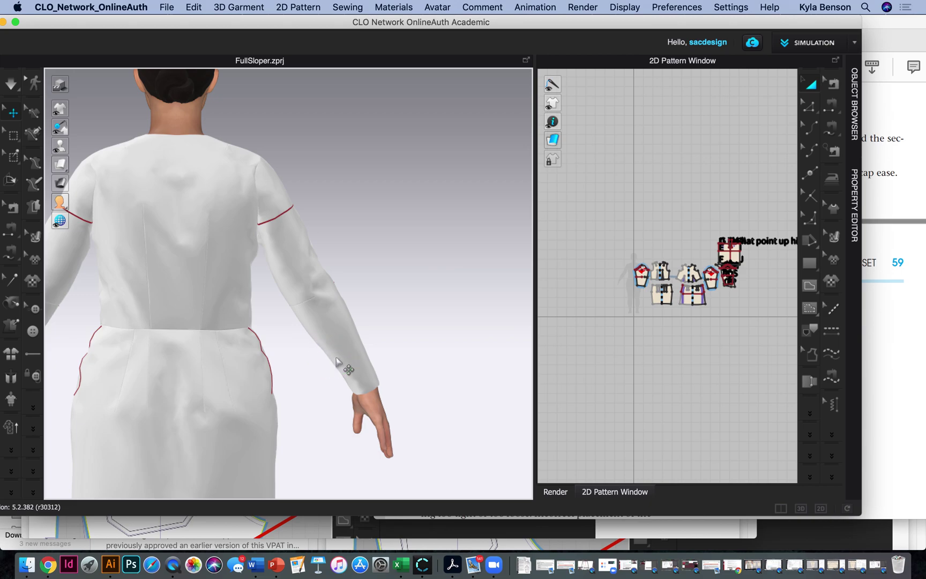
middle_drag(297, 410, 363, 398)
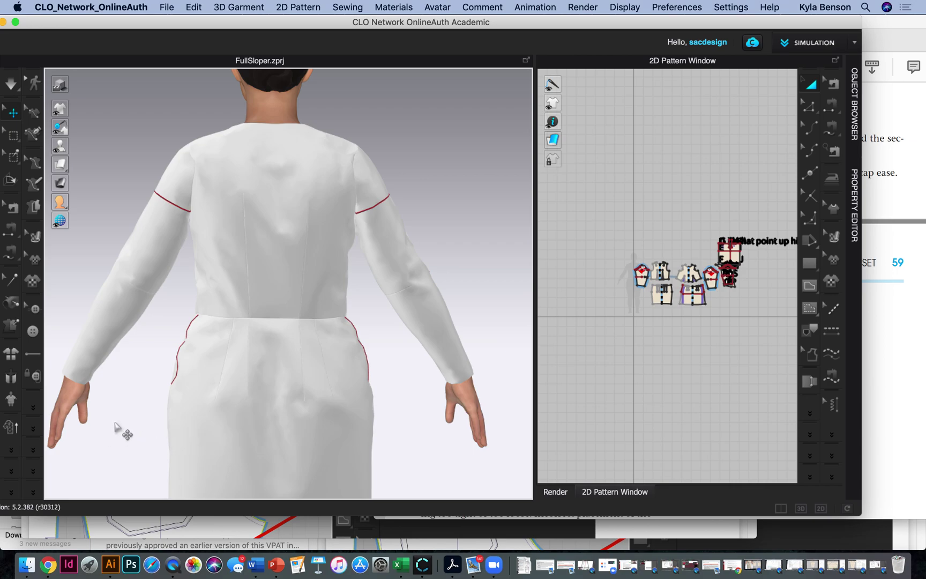
key(2)
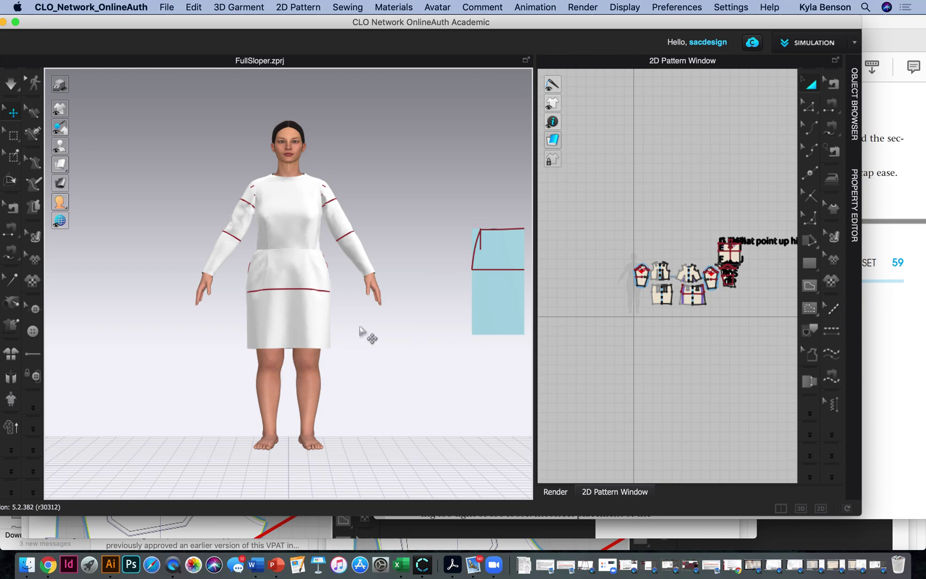
click(172, 564)
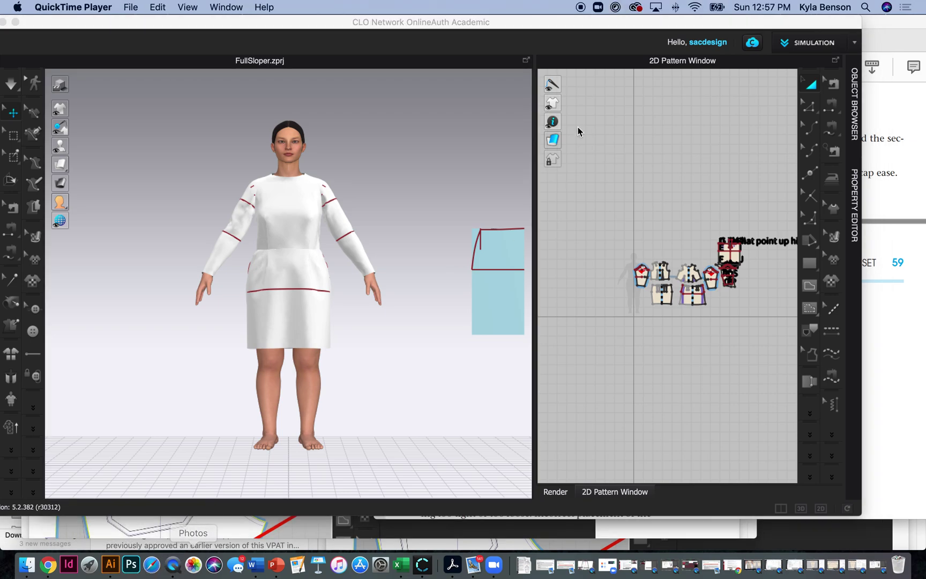